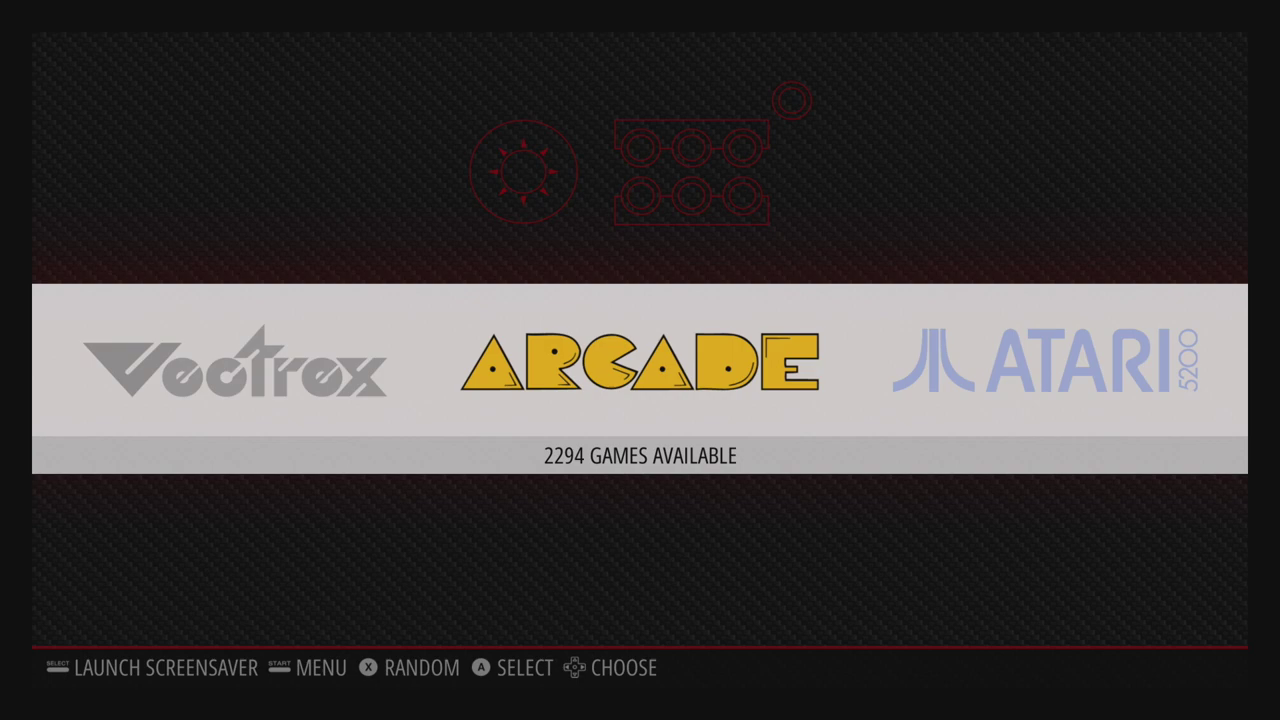
Change the UI transition style from Slide to Instant.
{"action": "key", "text": "Down"}
{"action": "key", "text": "Down"}
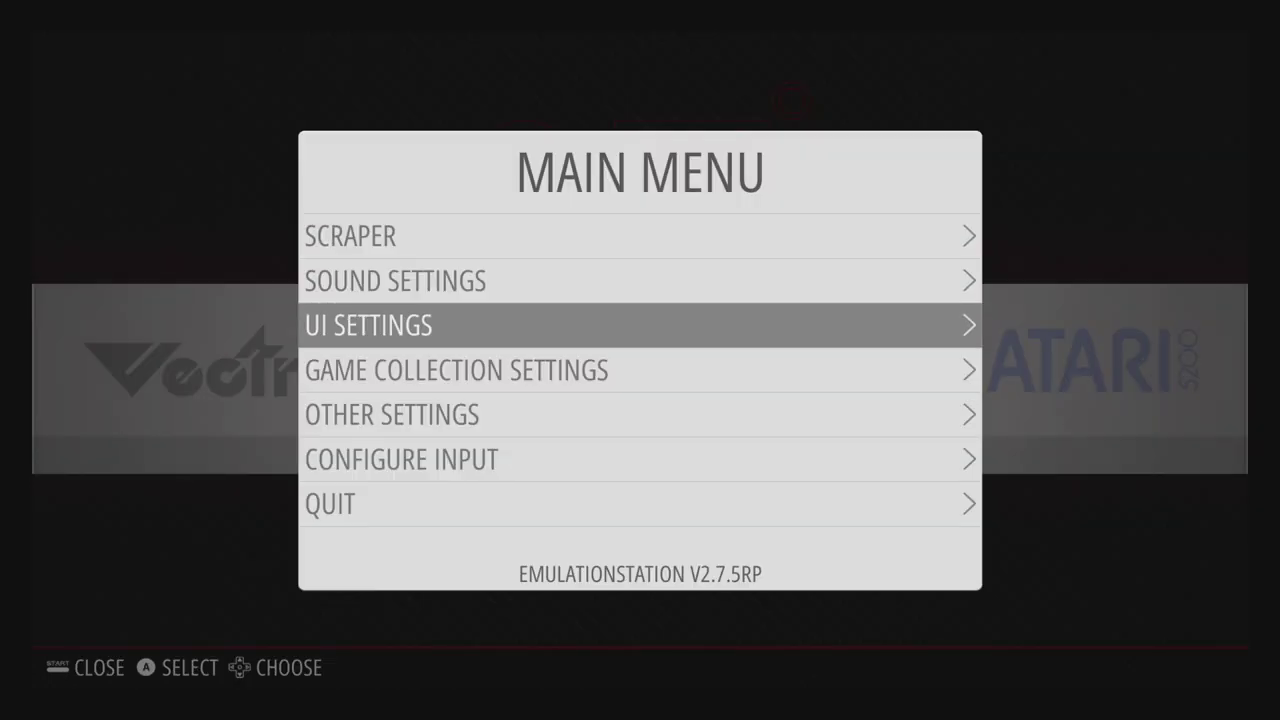
{"action": "key", "text": "Return"}
{"action": "key", "text": "Down"}
{"action": "key", "text": "Down"}
{"action": "key", "text": "Down"}
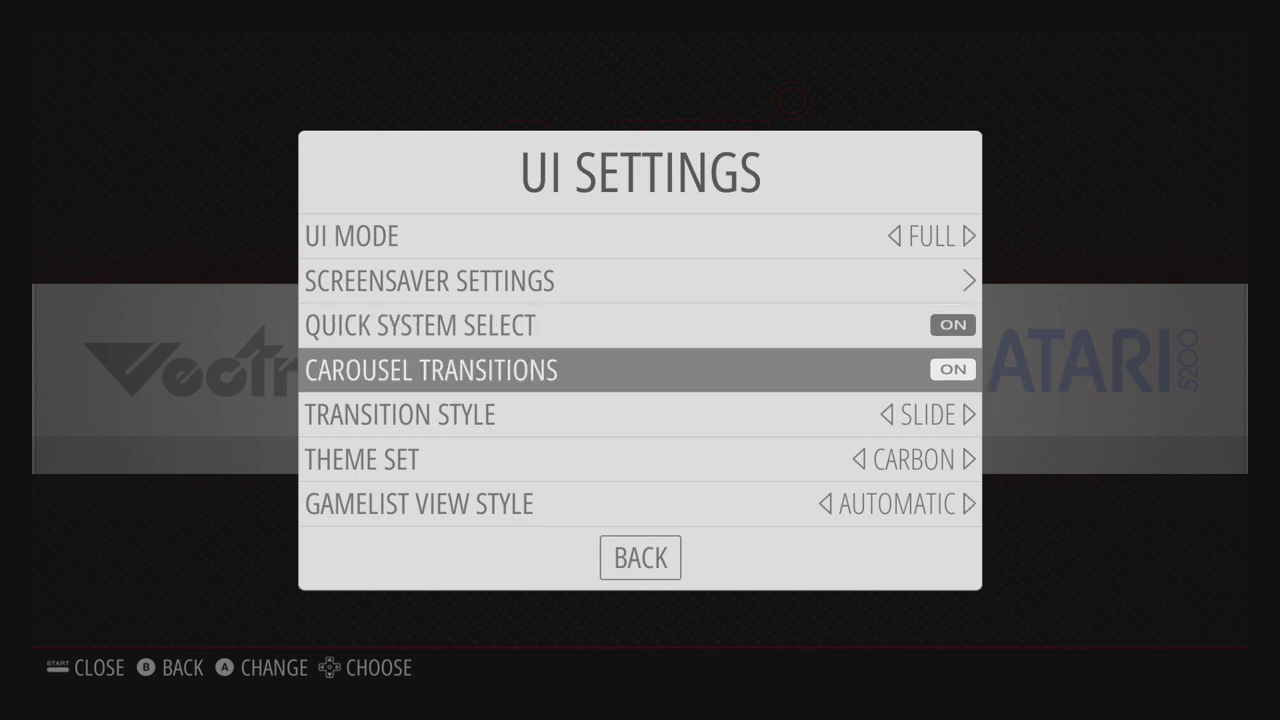
{"action": "key", "text": "Down"}
{"action": "key", "text": "Right"}
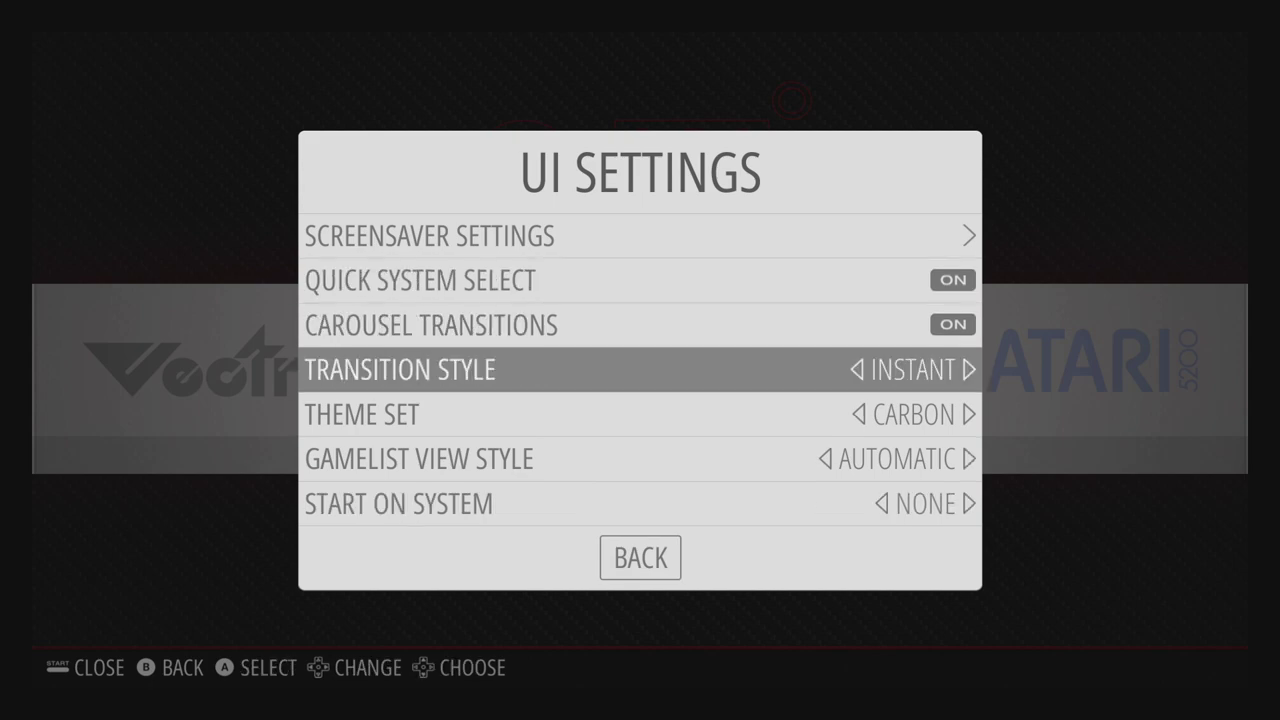
Raise the VRAM limit from 80Mb to 100Mb in Other Settings and close the menu.
{"action": "key", "text": "Down"}
{"action": "key", "text": "Down"}
{"action": "key", "text": "Down"}
{"action": "key", "text": "Down"}
{"action": "key", "text": "Down"}
{"action": "key", "text": "Return"}
{"action": "key", "text": "Down"}
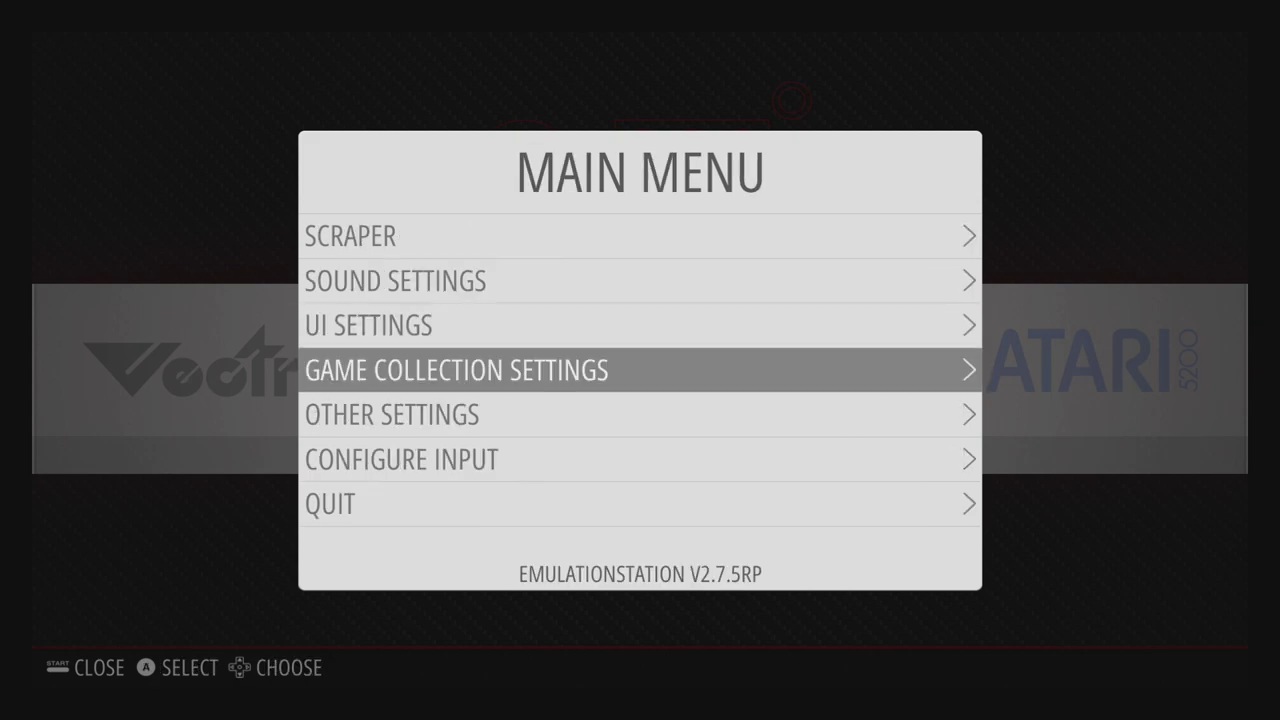
{"action": "key", "text": "Down"}
{"action": "key", "text": "Return"}
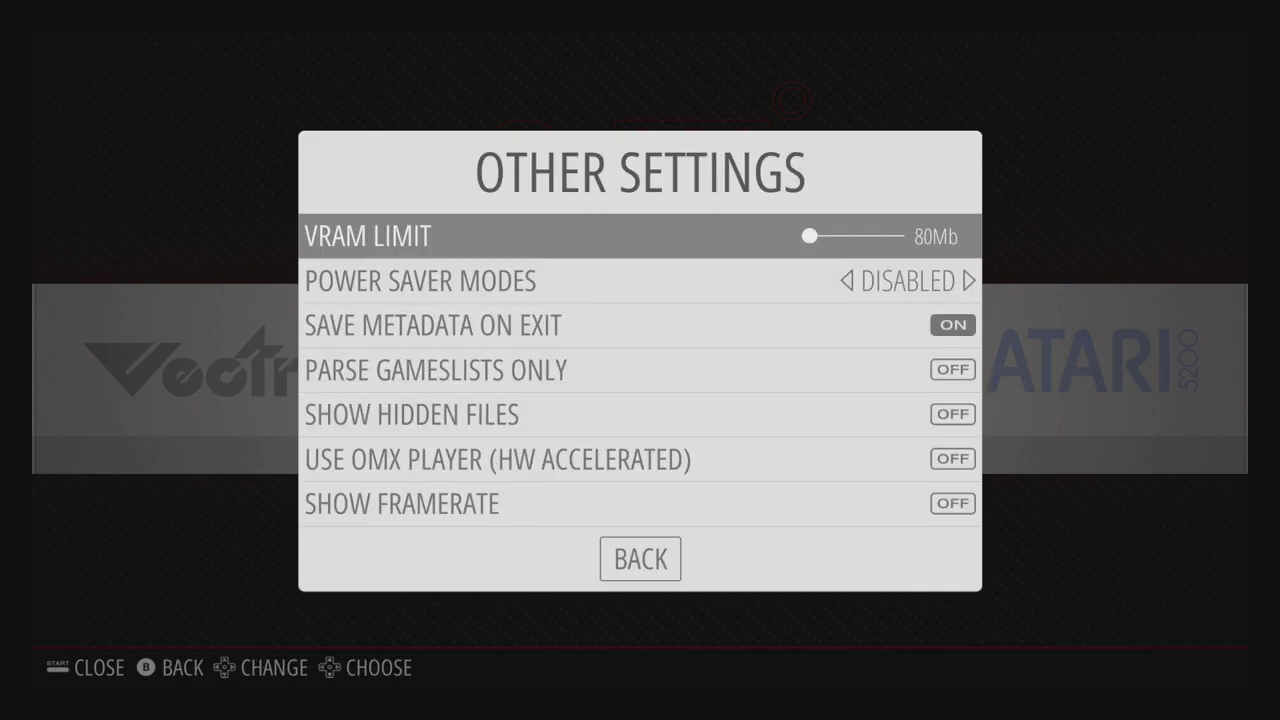
{"action": "key", "text": "Right"}
{"action": "key", "text": "Right"}
{"action": "key", "text": "Escape"}
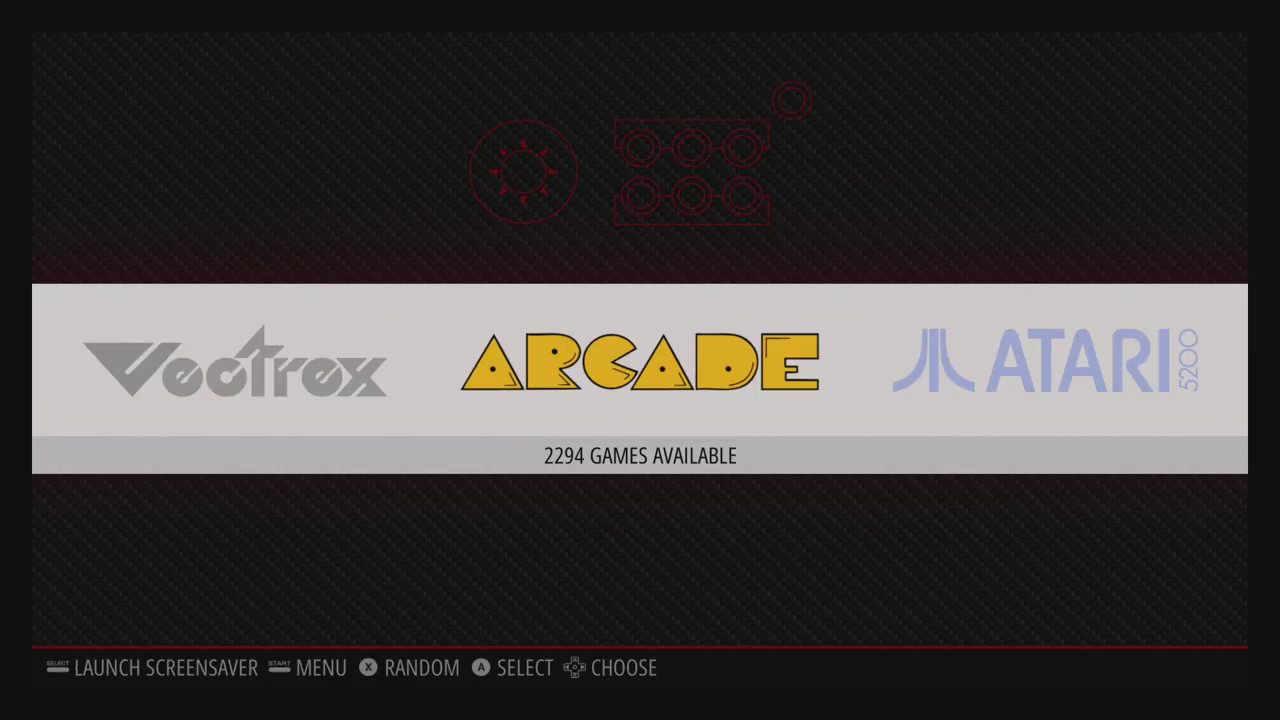
Launch the RetroPie-Setup Script from the RetroPie system's menu.
{"action": "key", "text": "Right"}
{"action": "key", "text": "Right"}
{"action": "key", "text": "Right"}
{"action": "key", "text": "Right"}
{"action": "key", "text": "Right"}
{"action": "key", "text": "Right"}
{"action": "key", "text": "Right"}
{"action": "key", "text": "Right"}
{"action": "key", "text": "Right"}
{"action": "key", "text": "Right"}
{"action": "key", "text": "Right"}
{"action": "key", "text": "Right"}
{"action": "key", "text": "Right"}
{"action": "key", "text": "Right"}
{"action": "key", "text": "Right"}
{"action": "key", "text": "Right"}
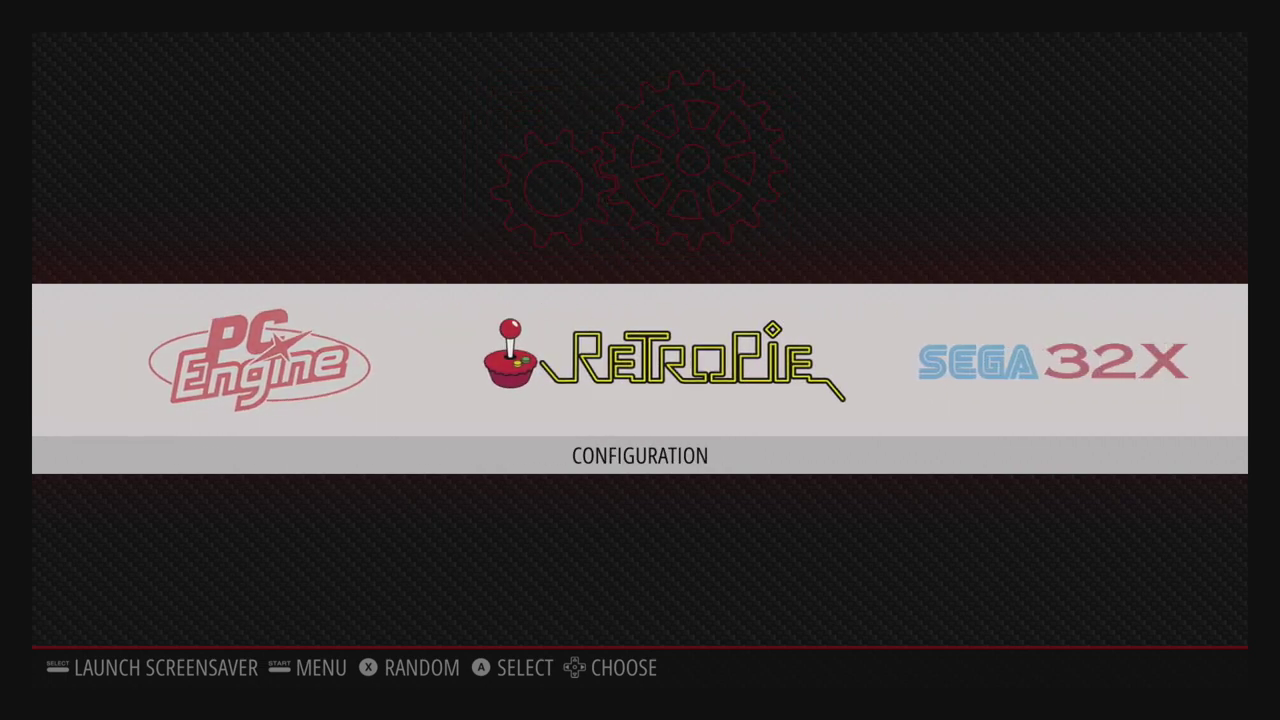
{"action": "key", "text": "Return"}
{"action": "key", "text": "Down"}
{"action": "key", "text": "Down"}
{"action": "key", "text": "Down"}
{"action": "key", "text": "Down"}
{"action": "key", "text": "Down"}
{"action": "key", "text": "Down"}
{"action": "key", "text": "Down"}
{"action": "key", "text": "Down"}
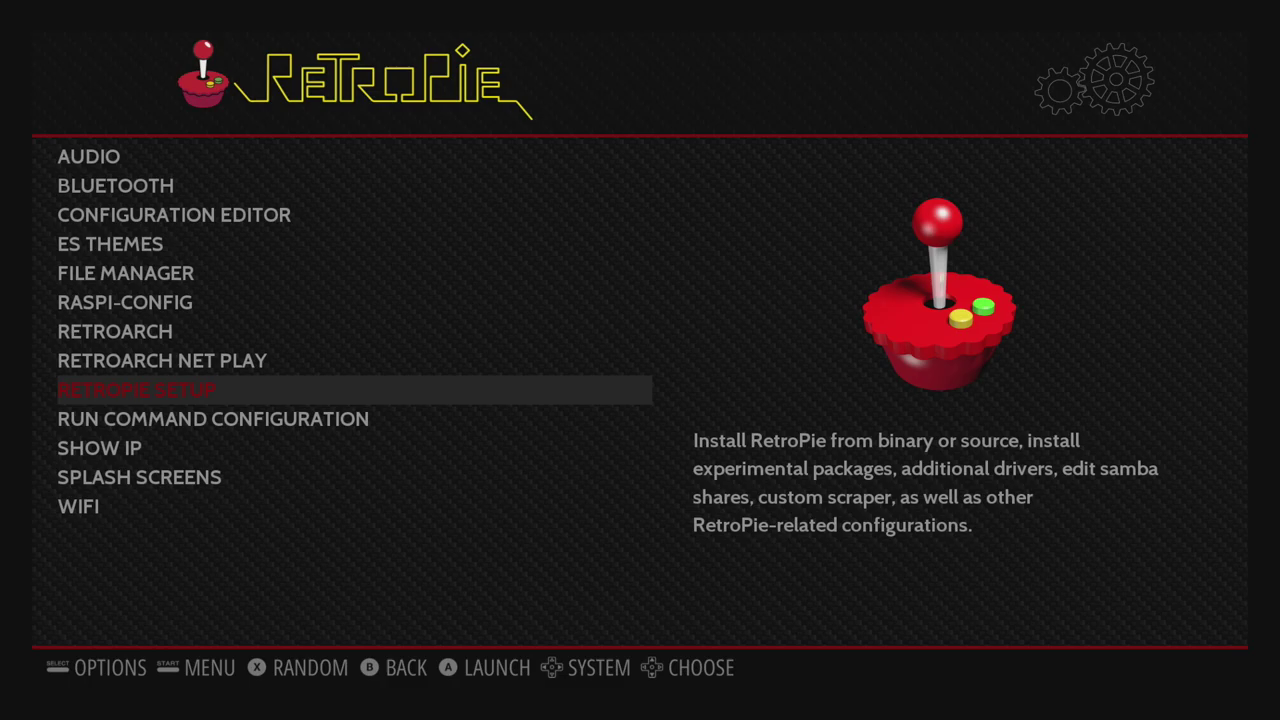
{"action": "key", "text": "Return"}
Update the RetroPie-Setup script to its latest version, confirming with Yes and OK.
{"action": "key", "text": "Up"}
{"action": "key", "text": "Up"}
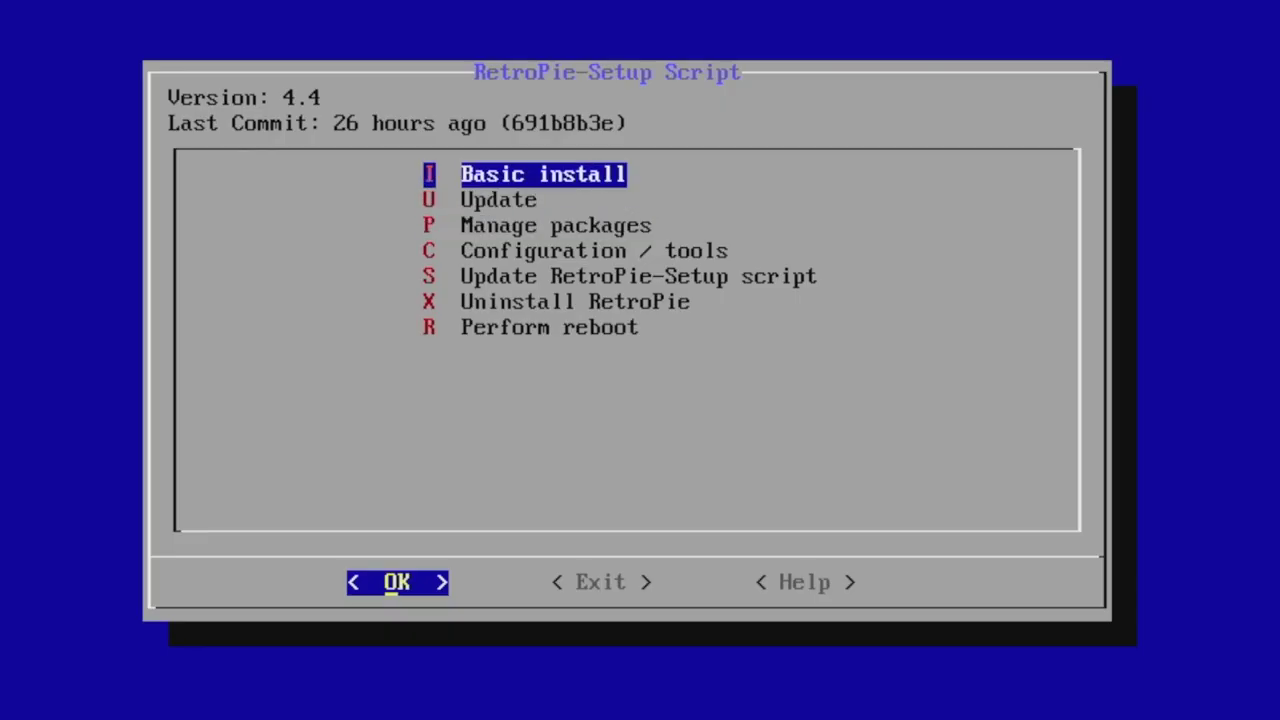
{"action": "key", "text": "Down"}
{"action": "key", "text": "Down"}
{"action": "key", "text": "Down"}
{"action": "key", "text": "Down"}
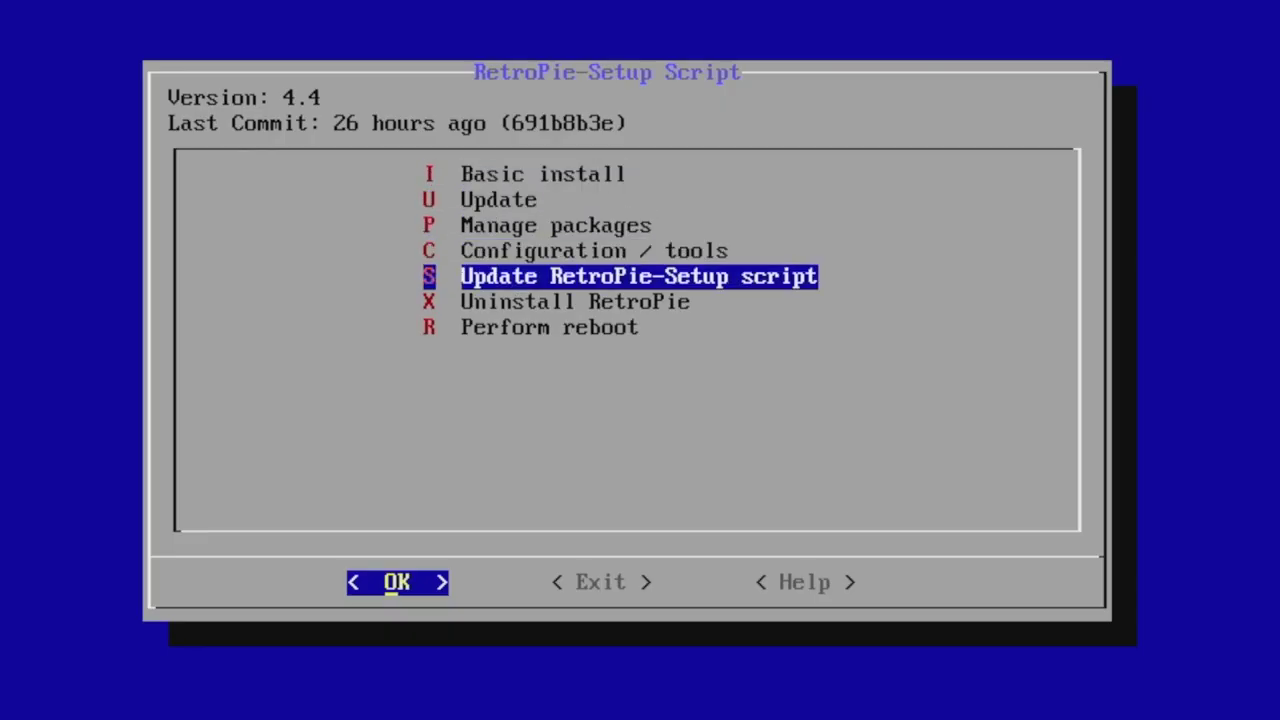
{"action": "key", "text": "Return"}
{"action": "key", "text": "Left"}
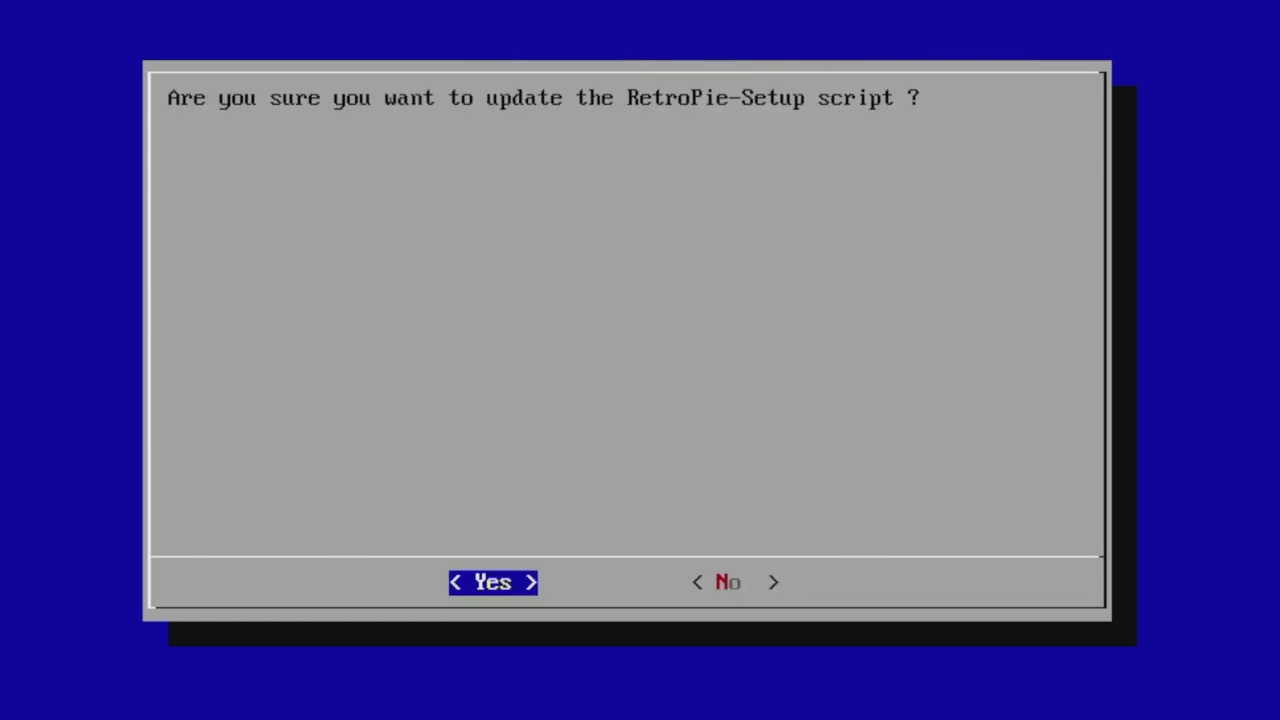
{"action": "key", "text": "Return"}
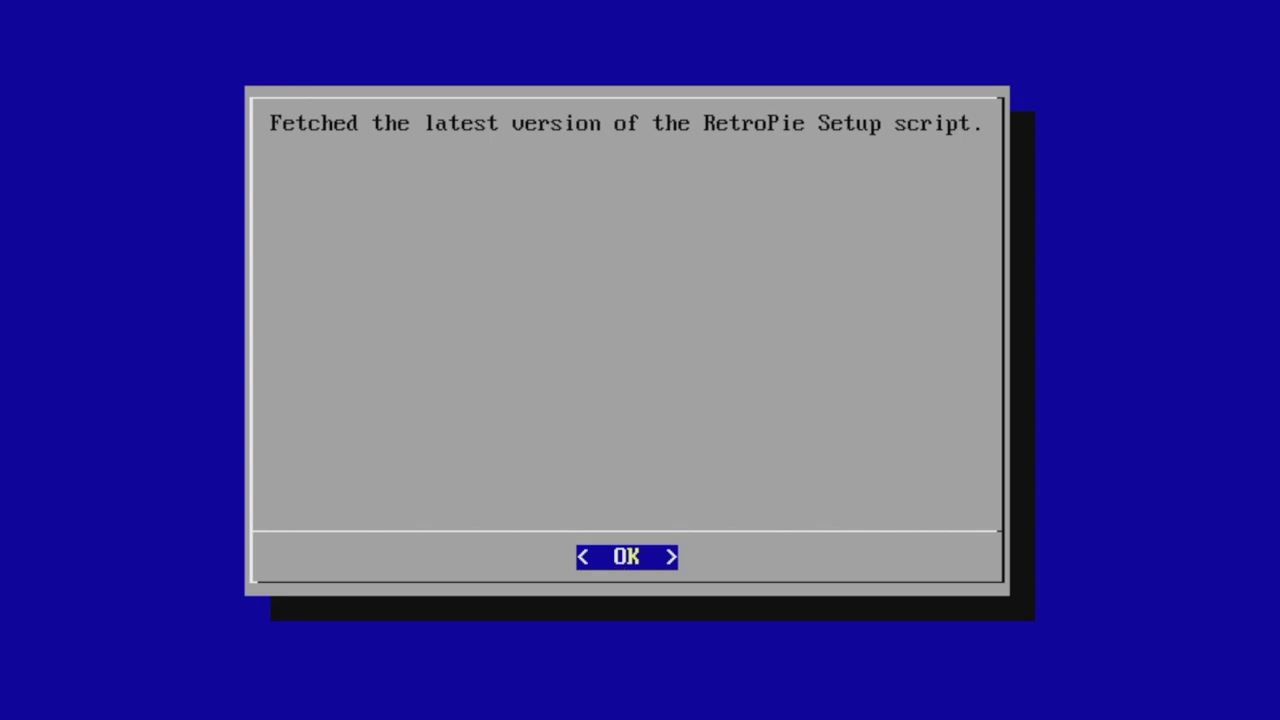
{"action": "key", "text": "Return"}
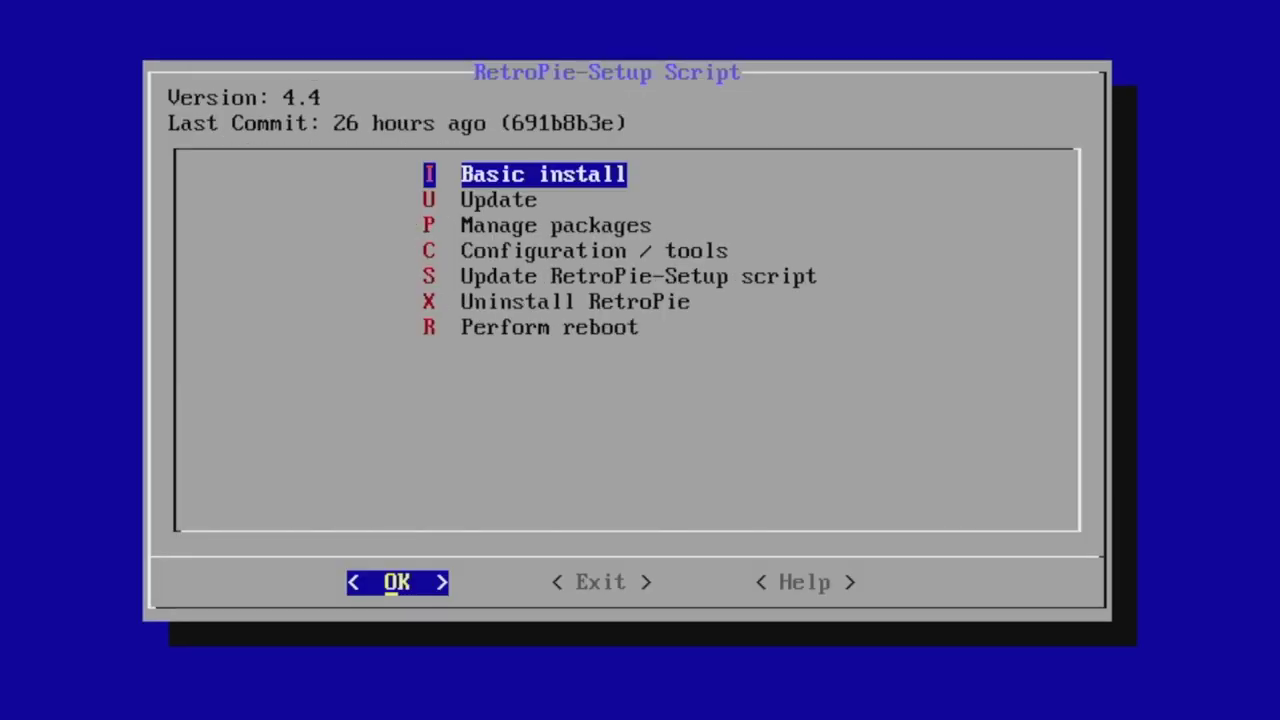
{"action": "key", "text": "Right"}
Leave the setup script, scroll the ES Themes list down to mattrixk/spare, then cancel.
{"action": "key", "text": "Return"}
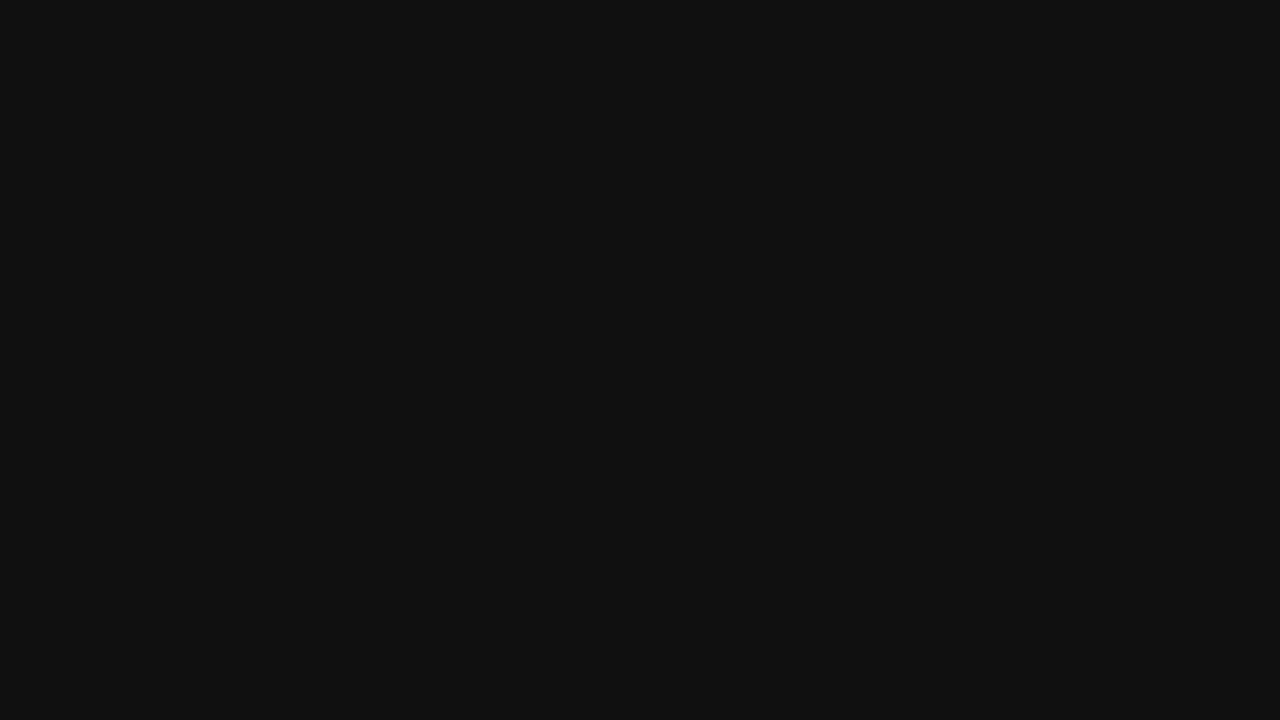
{"action": "key", "text": "Up"}
{"action": "key", "text": "Up"}
{"action": "key", "text": "Up"}
{"action": "key", "text": "Up"}
{"action": "key", "text": "Up"}
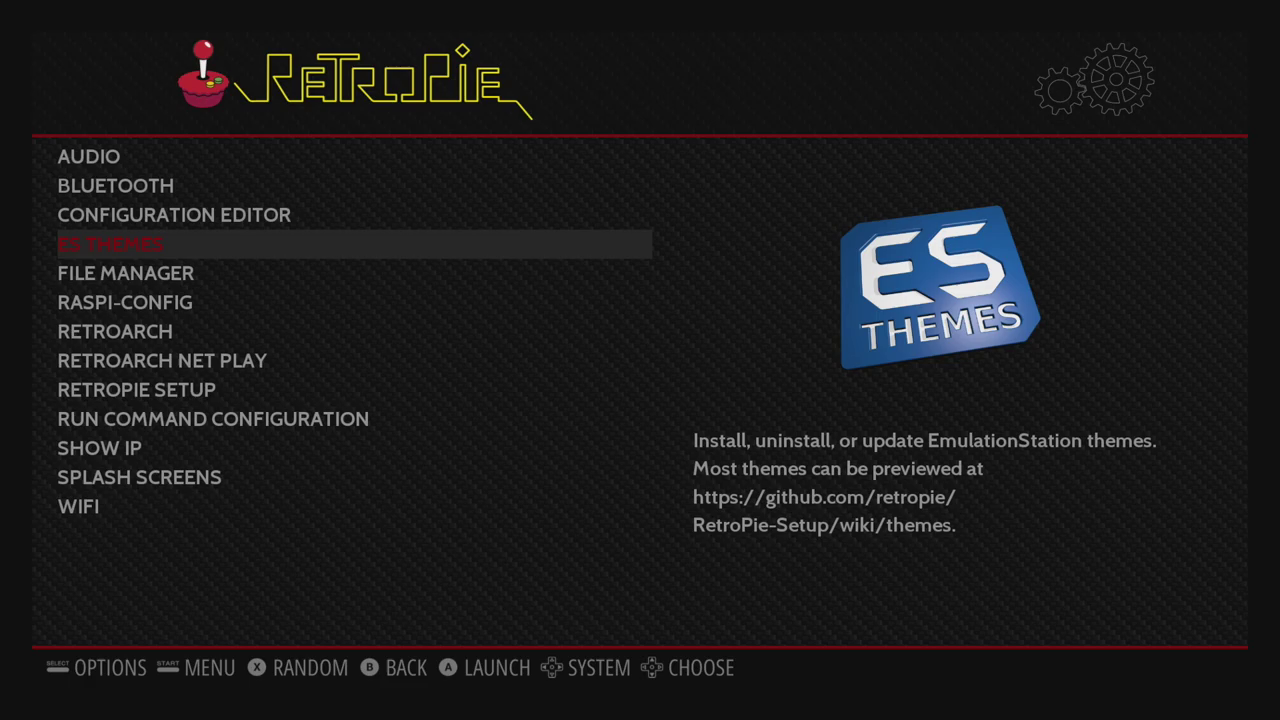
{"action": "key", "text": "Return"}
{"action": "key", "text": "Up"}
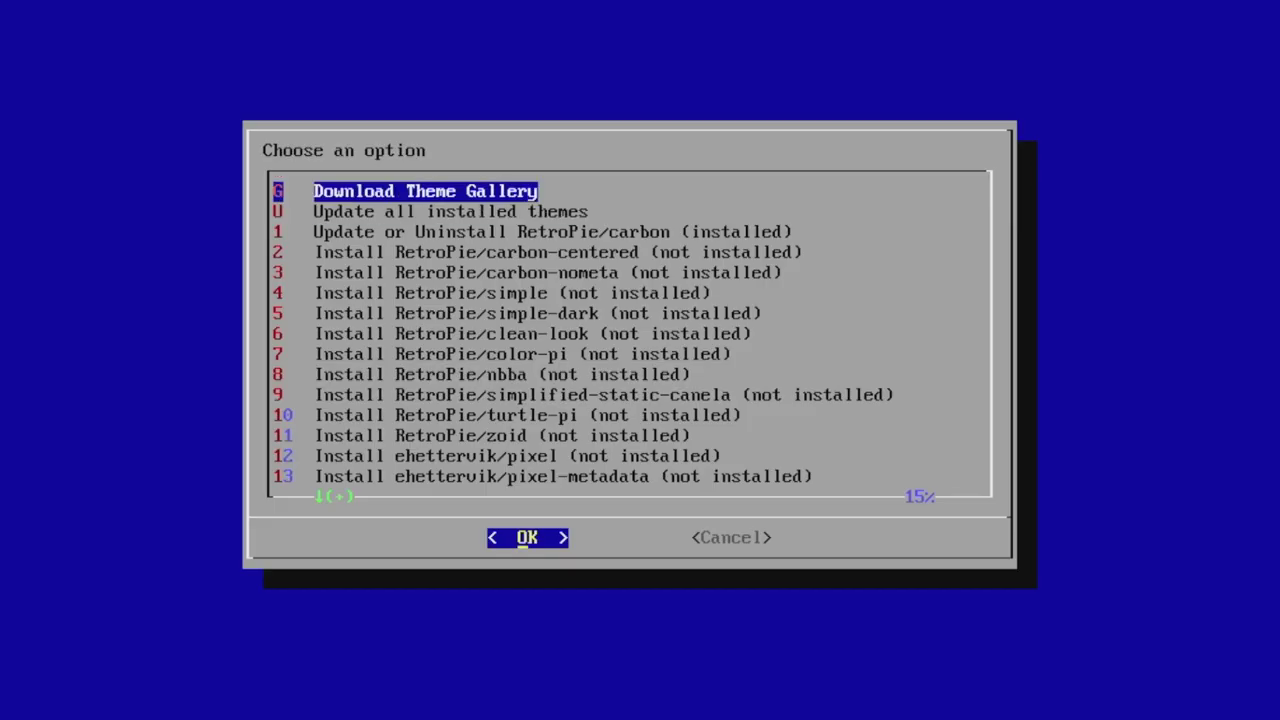
{"action": "key", "text": "Down"}
{"action": "key", "text": "Down"}
{"action": "key", "text": "Down"}
{"action": "key", "text": "Down"}
{"action": "key", "text": "Down"}
{"action": "key", "text": "Down"}
{"action": "key", "text": "Down"}
{"action": "key", "text": "Down"}
{"action": "key", "text": "Down"}
{"action": "key", "text": "Down"}
{"action": "key", "text": "Down"}
{"action": "key", "text": "Down"}
{"action": "key", "text": "Down"}
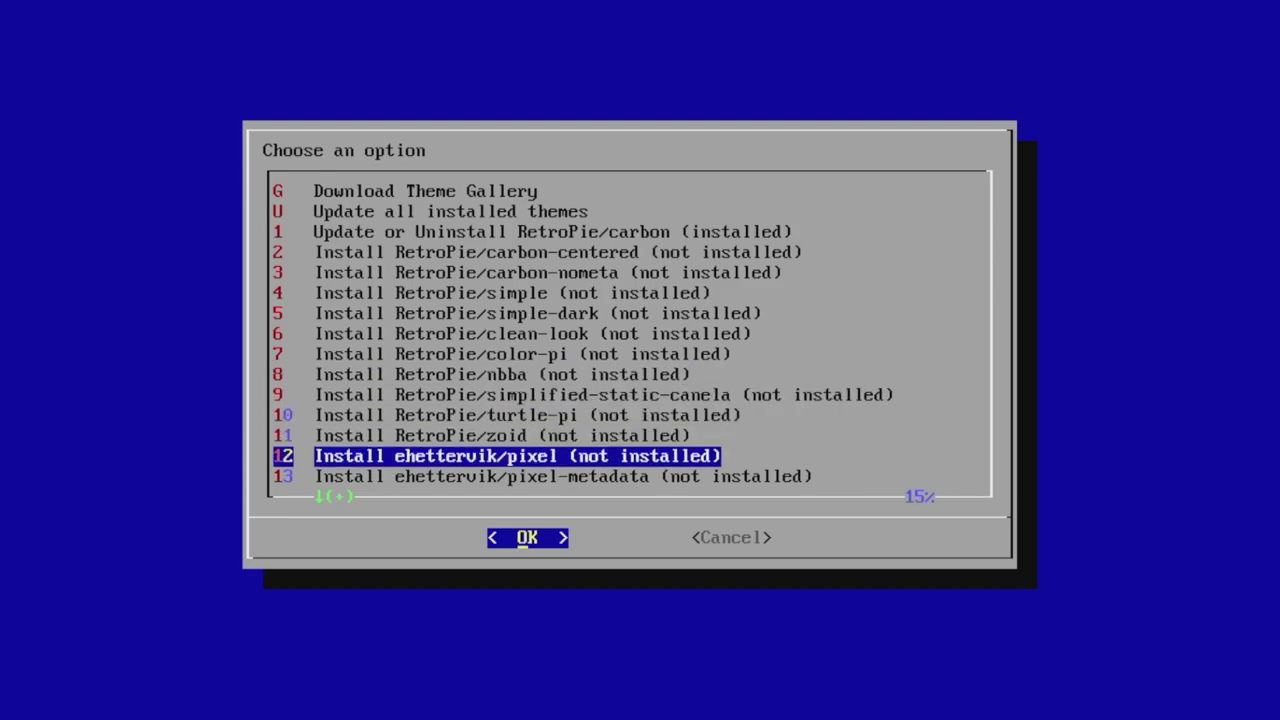
{"action": "key", "text": "Down"}
{"action": "key", "text": "Down"}
{"action": "key", "text": "Down"}
{"action": "key", "text": "Down"}
{"action": "key", "text": "Down"}
{"action": "key", "text": "Down"}
{"action": "key", "text": "Down"}
{"action": "key", "text": "Down"}
{"action": "key", "text": "Down"}
{"action": "key", "text": "Down"}
{"action": "key", "text": "Down"}
{"action": "key", "text": "Down"}
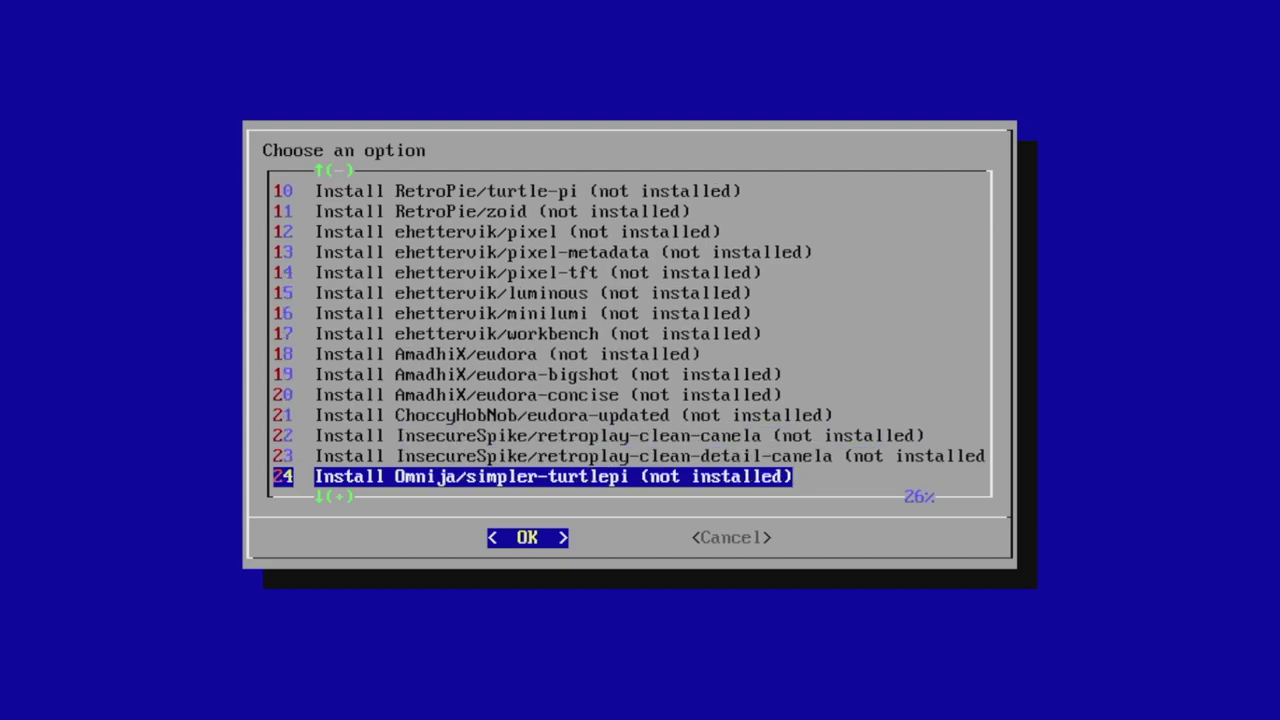
{"action": "key", "text": "Down"}
{"action": "key", "text": "Down"}
{"action": "key", "text": "Down"}
{"action": "key", "text": "Down"}
{"action": "key", "text": "Down"}
{"action": "key", "text": "Down"}
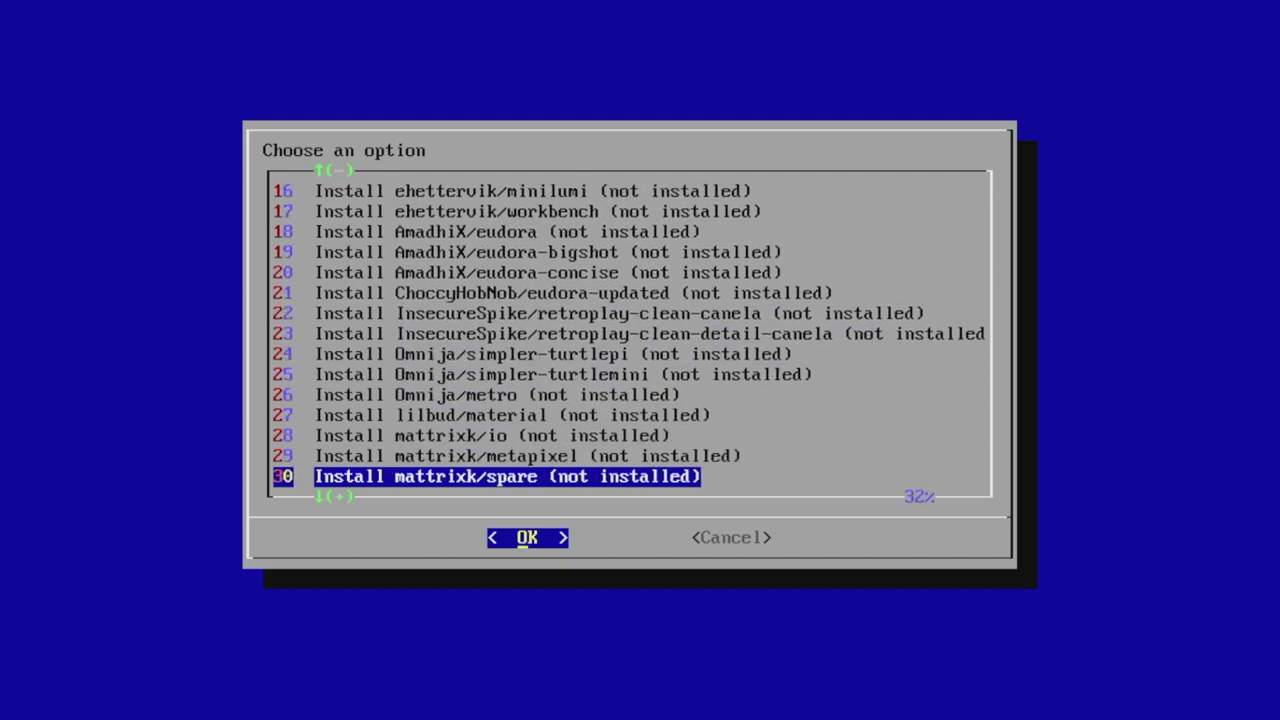
{"action": "key", "text": "Right"}
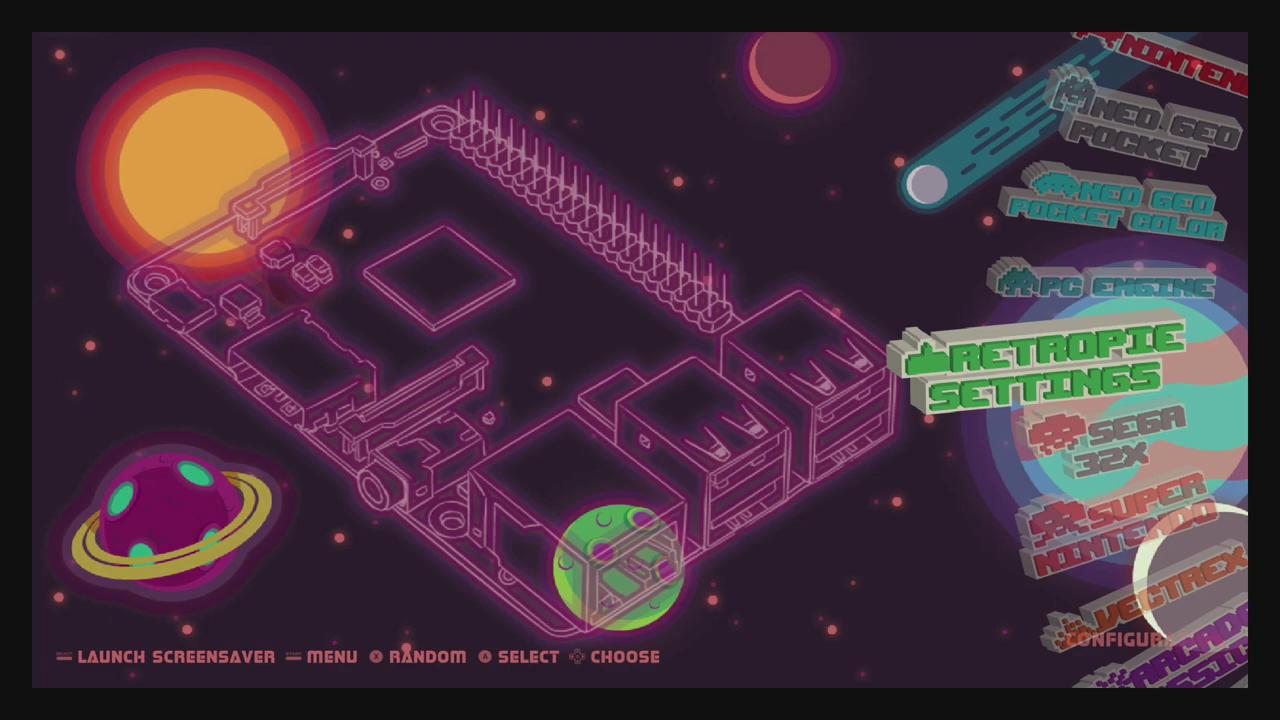
Open the Atari 5200 game list and scroll through Castle Blast, Castle Crisis and Centipede.
{"action": "key", "text": "Down"}
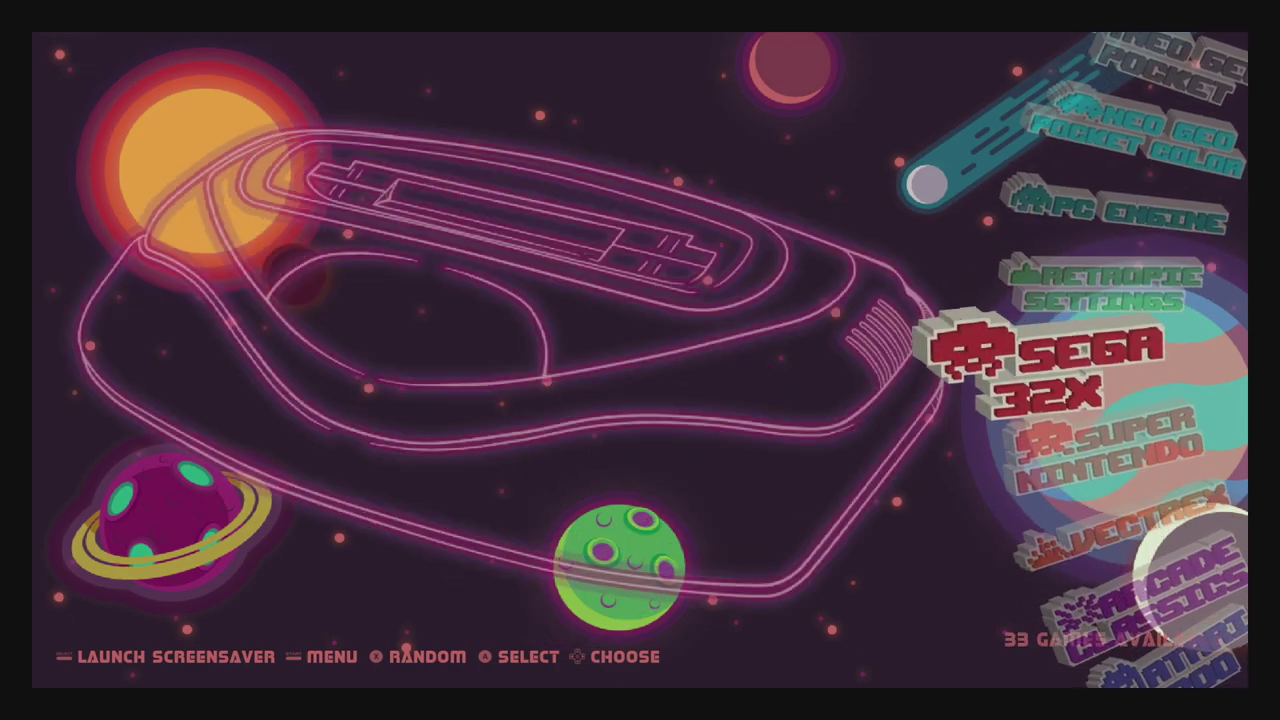
{"action": "key", "text": "Down"}
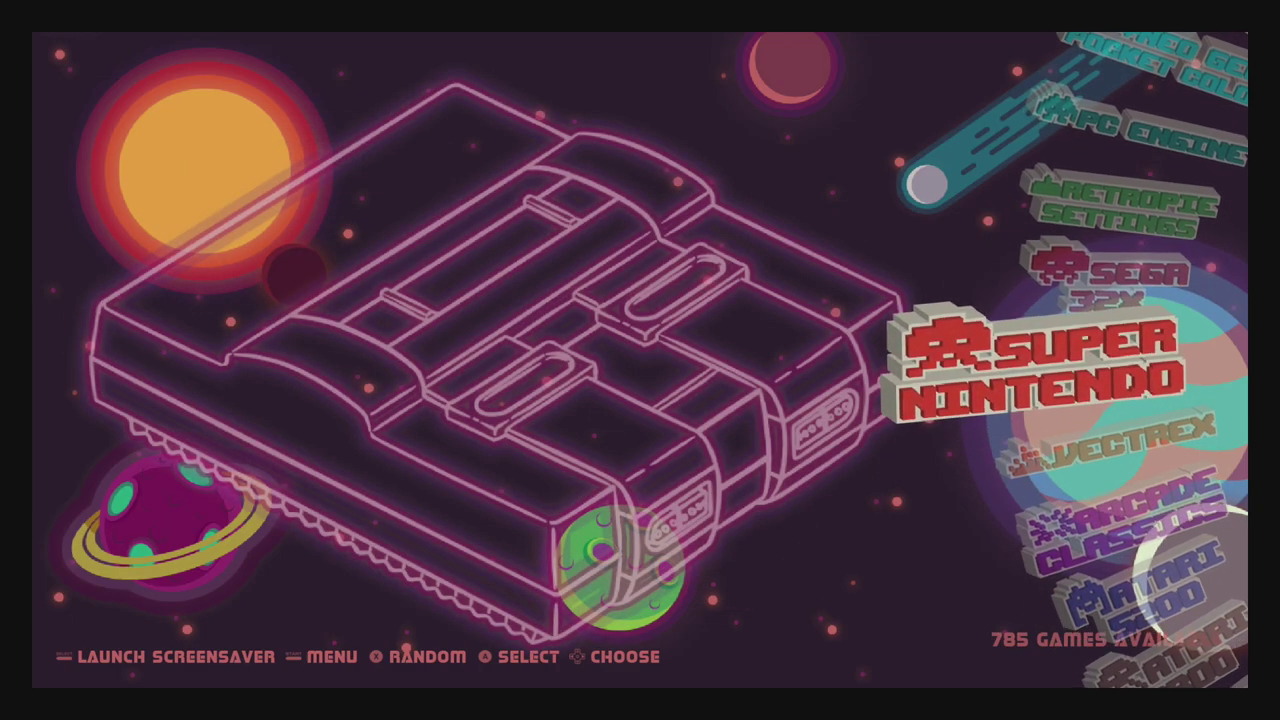
{"action": "key", "text": "Down"}
{"action": "key", "text": "Down"}
{"action": "key", "text": "Down"}
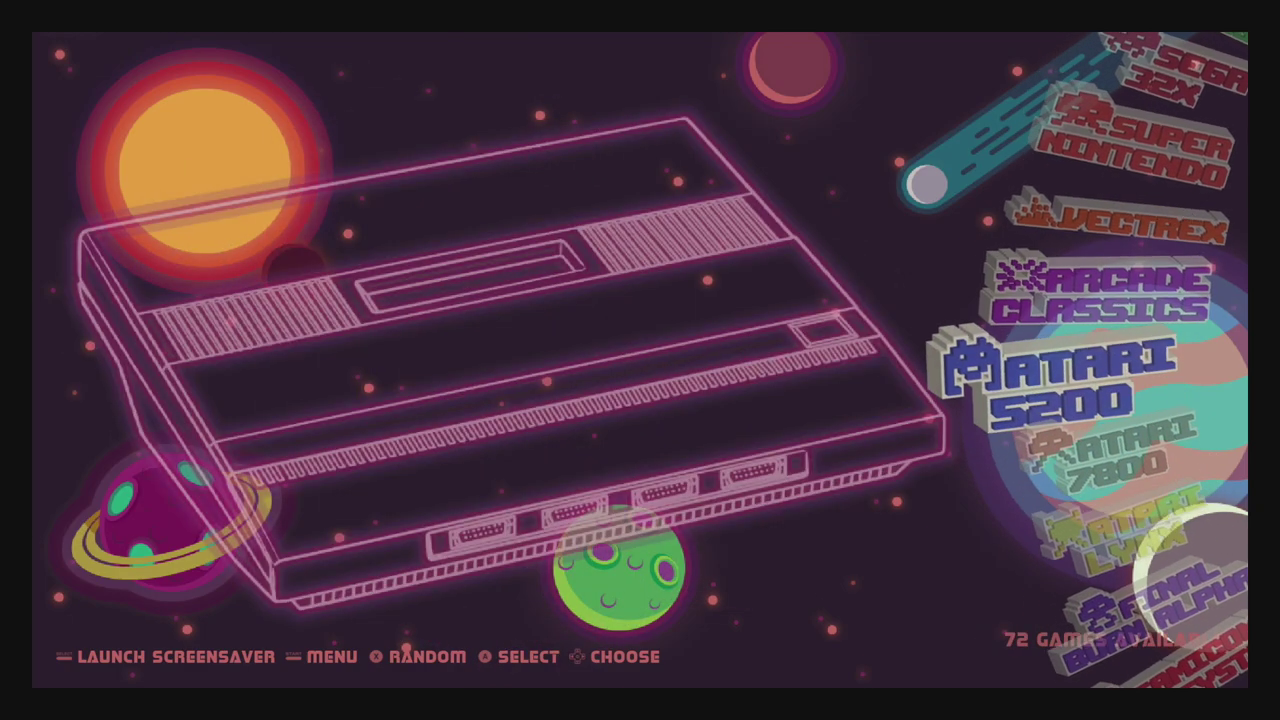
{"action": "key", "text": "Down"}
{"action": "key", "text": "Up"}
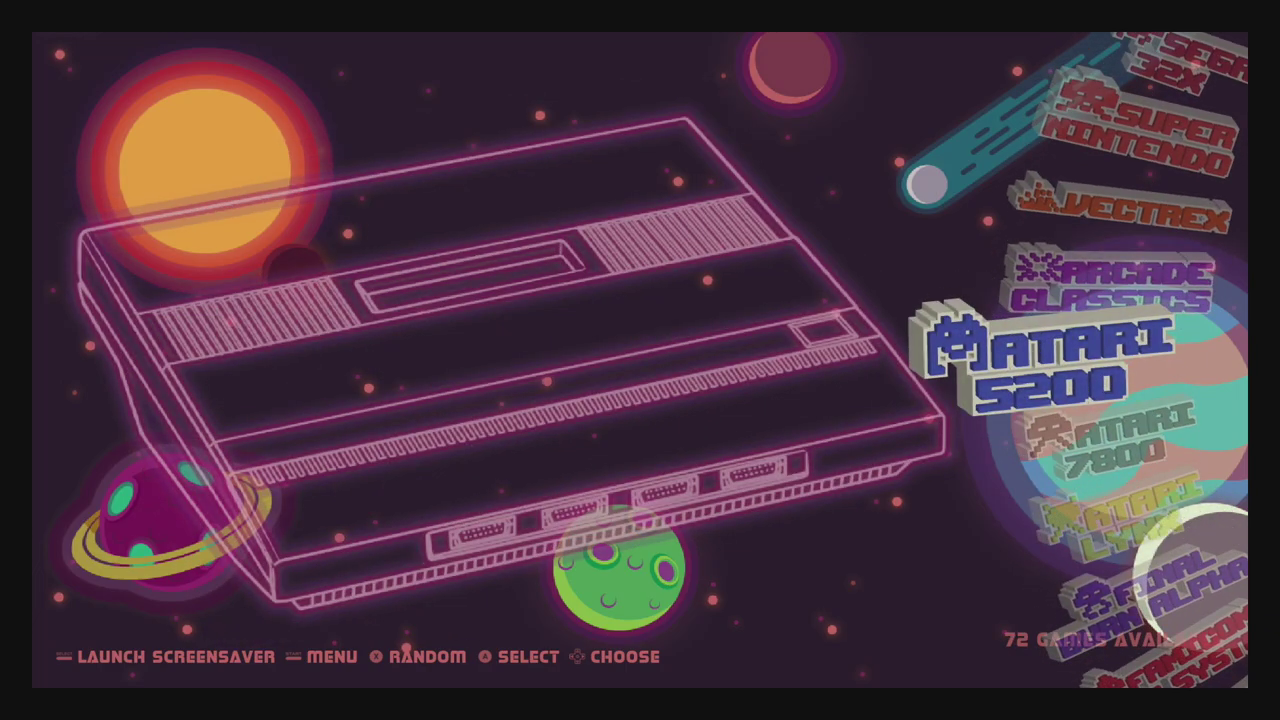
{"action": "key", "text": "Return"}
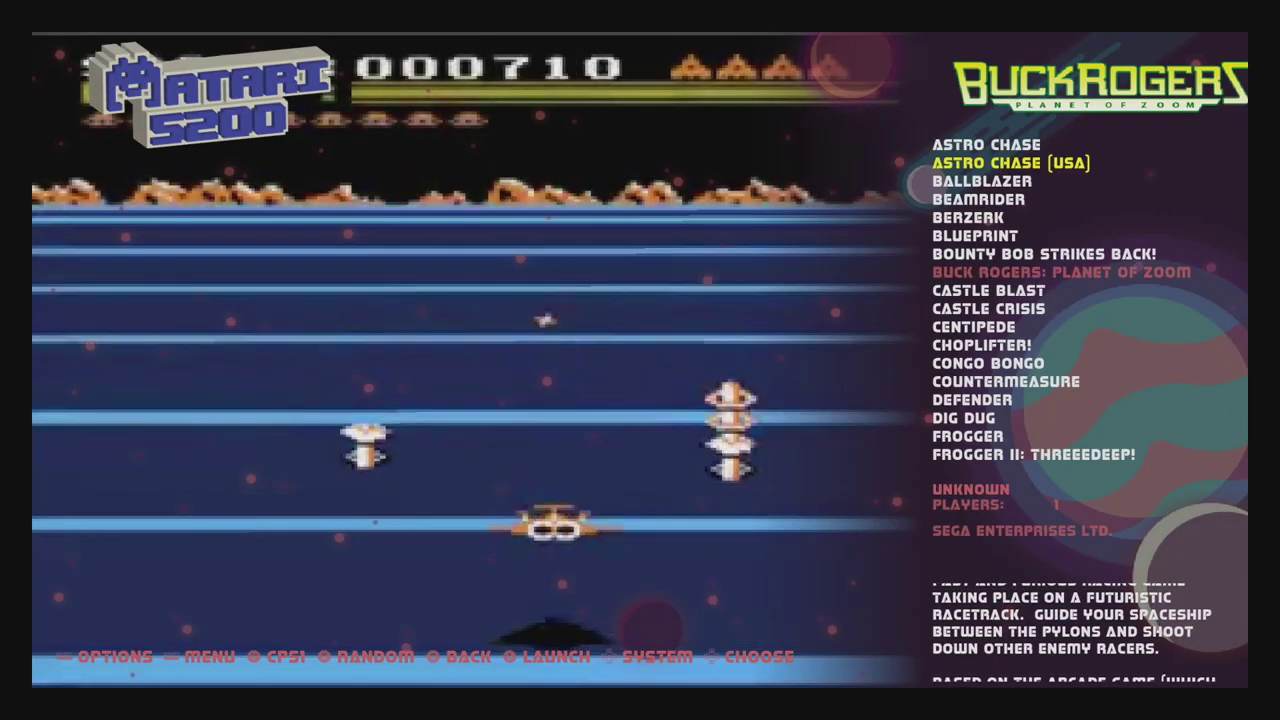
{"action": "key", "text": "Down"}
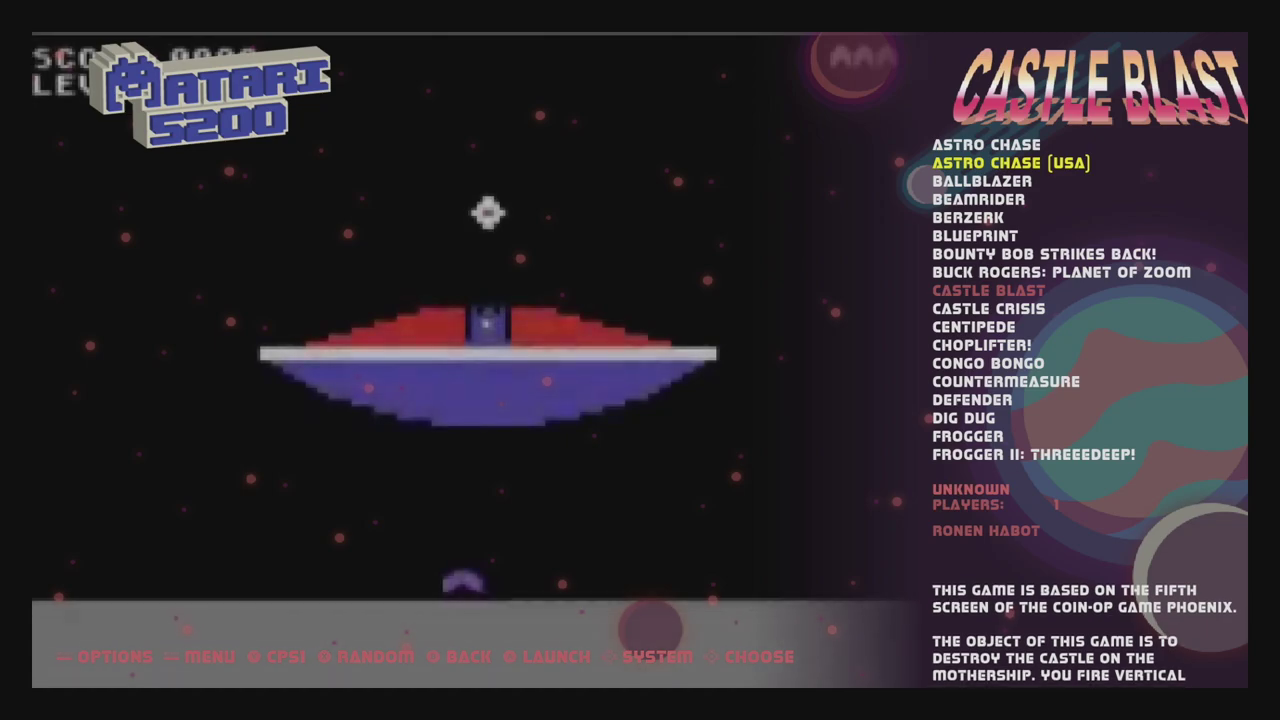
{"action": "key", "text": "Down"}
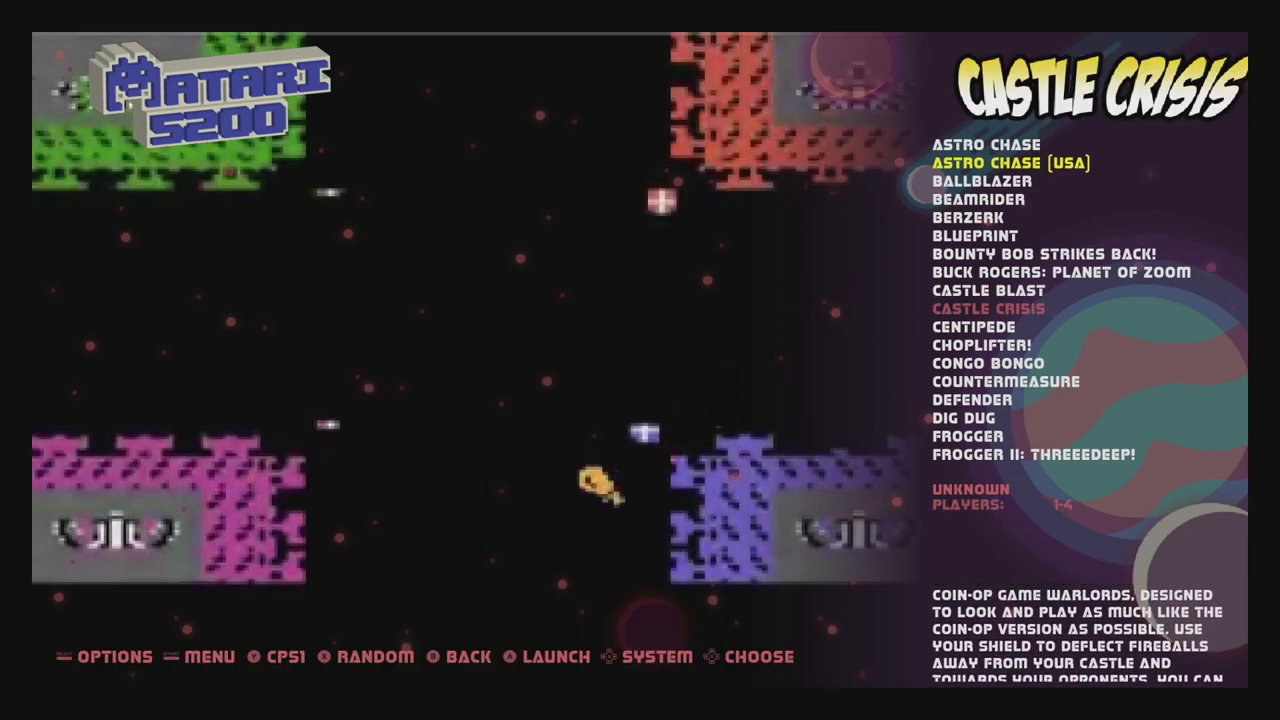
{"action": "key", "text": "Down"}
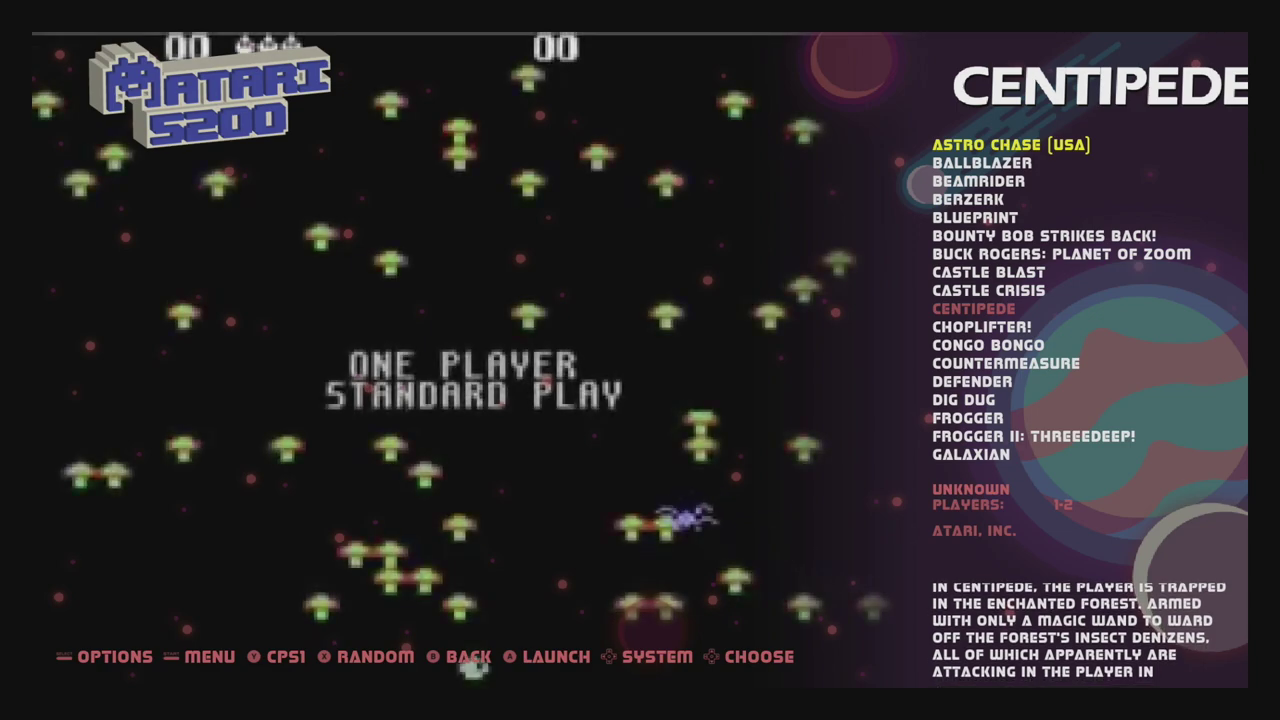
{"action": "key", "text": "Escape"}
Open the Sega 32X game list to FIFA Soccer 96, then move the carousel to Vectrex.
{"action": "key", "text": "Down"}
{"action": "key", "text": "Down"}
{"action": "key", "text": "Down"}
{"action": "key", "text": "Down"}
{"action": "key", "text": "Down"}
{"action": "key", "text": "Down"}
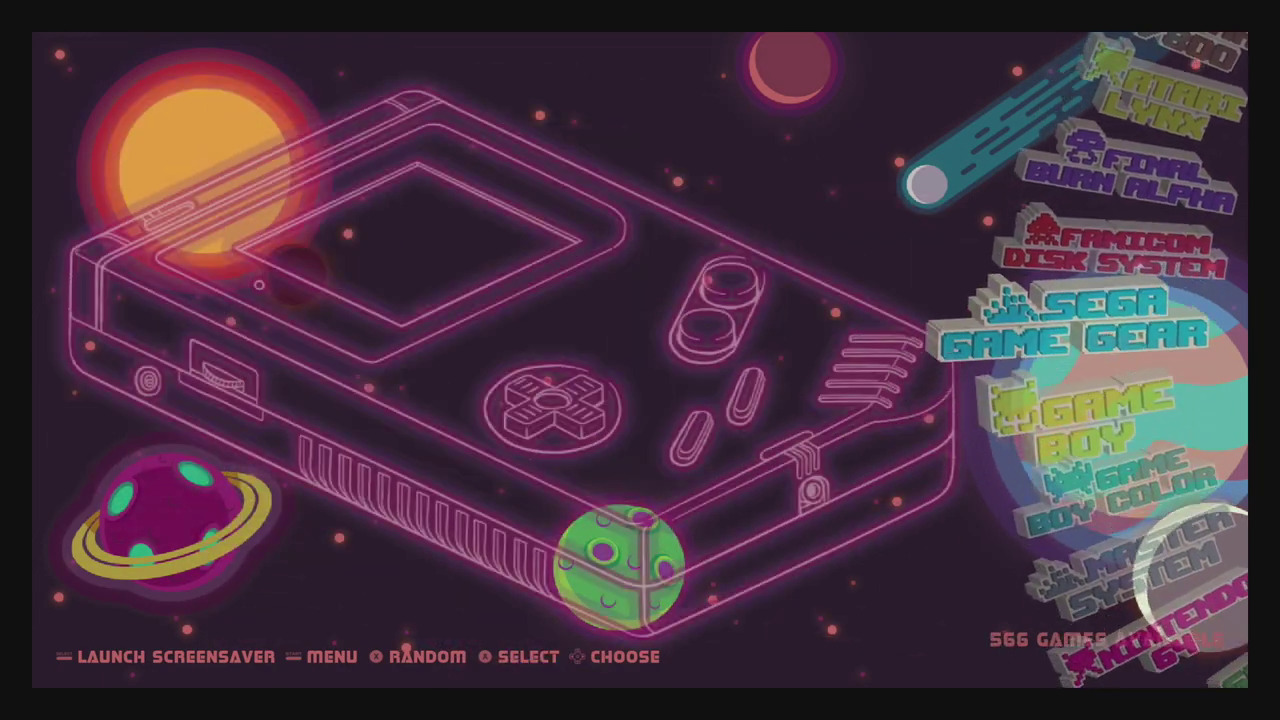
{"action": "key", "text": "Down"}
{"action": "key", "text": "Down"}
{"action": "key", "text": "Down"}
{"action": "key", "text": "Down"}
{"action": "key", "text": "Down"}
{"action": "key", "text": "Down"}
{"action": "key", "text": "Down"}
{"action": "key", "text": "Down"}
{"action": "key", "text": "Down"}
{"action": "key", "text": "Down"}
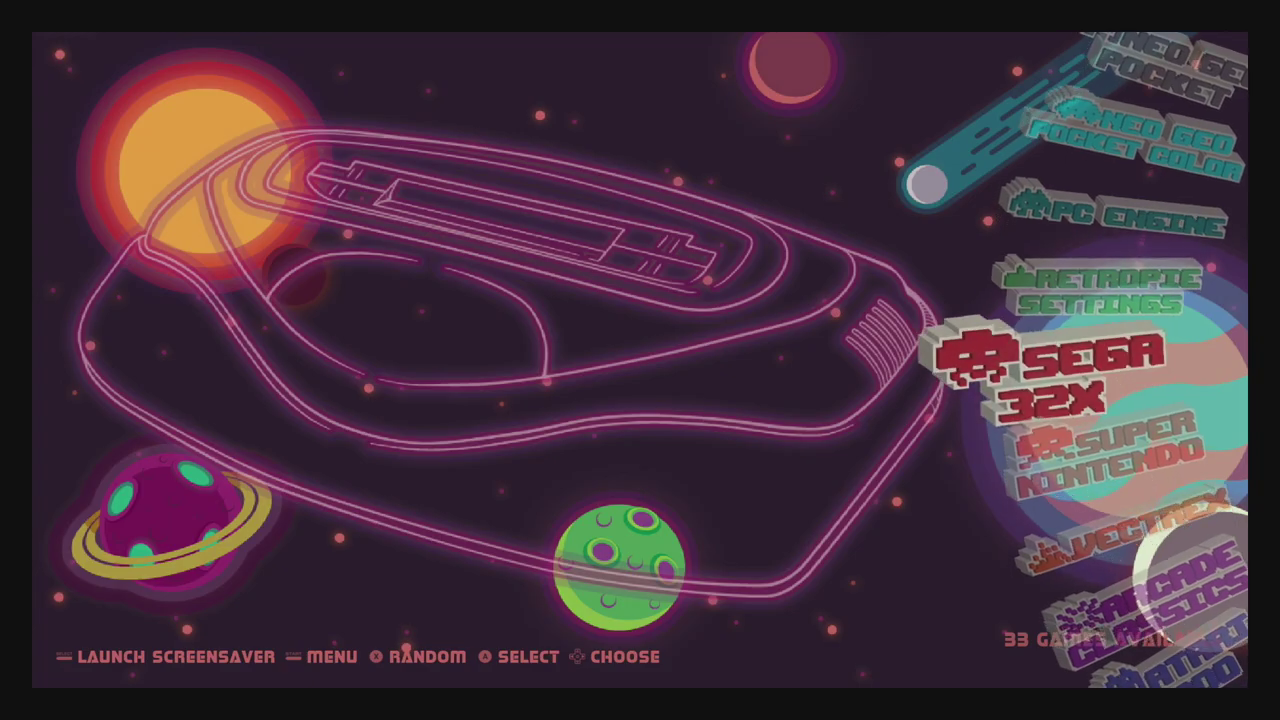
{"action": "key", "text": "Down"}
{"action": "key", "text": "Up"}
{"action": "key", "text": "Return"}
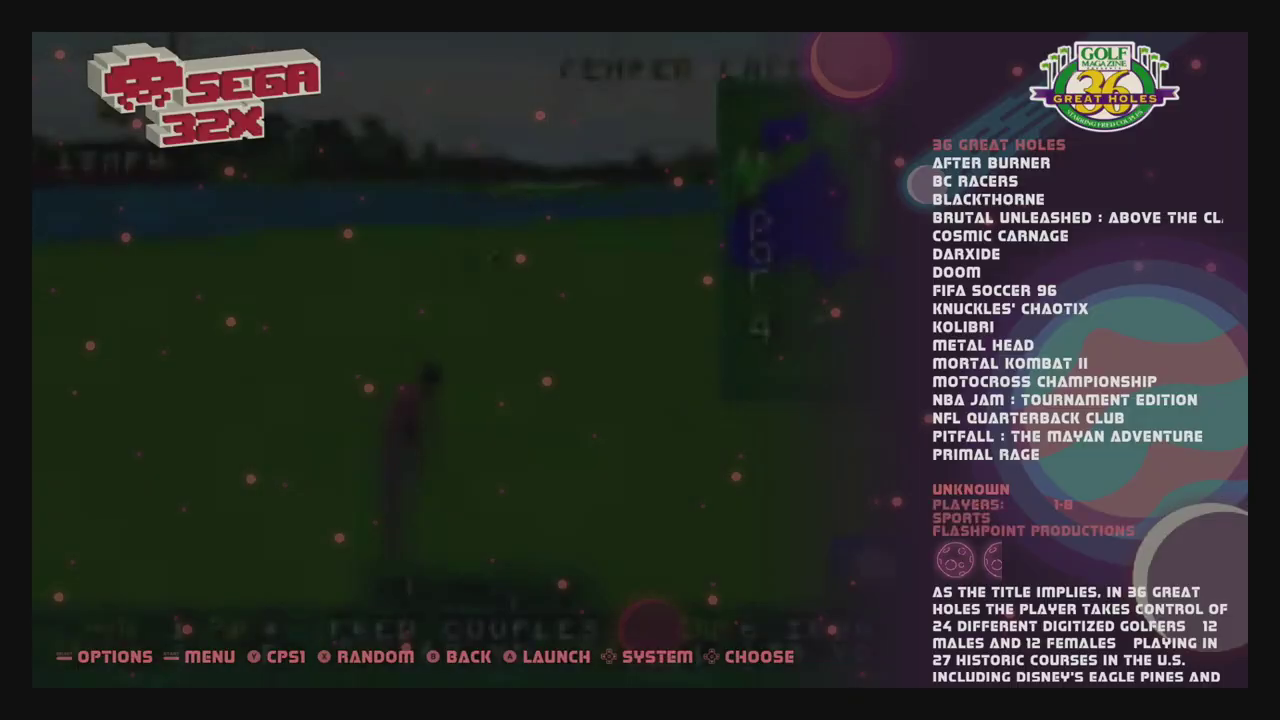
{"action": "key", "text": "Down"}
{"action": "key", "text": "Down"}
{"action": "key", "text": "Down"}
{"action": "key", "text": "Down"}
{"action": "key", "text": "Down"}
{"action": "key", "text": "Down"}
{"action": "key", "text": "Down"}
{"action": "key", "text": "Down"}
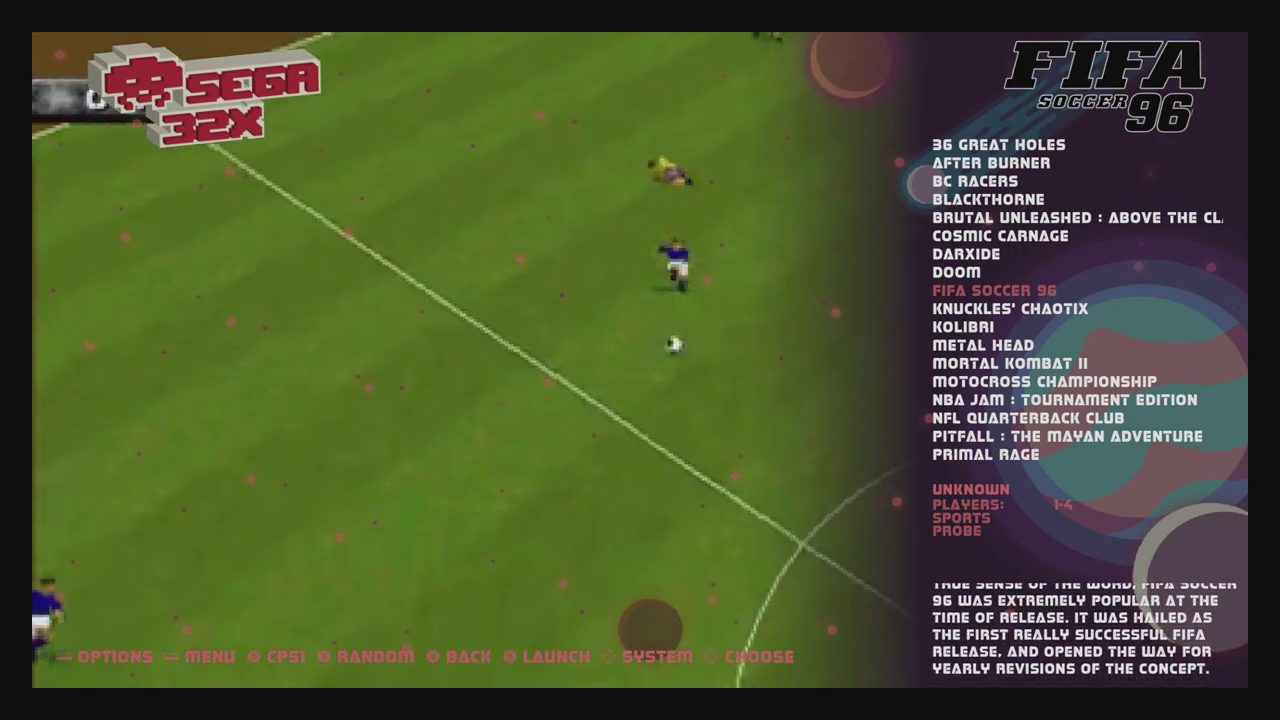
{"action": "key", "text": "Escape"}
{"action": "key", "text": "Down"}
{"action": "key", "text": "Down"}
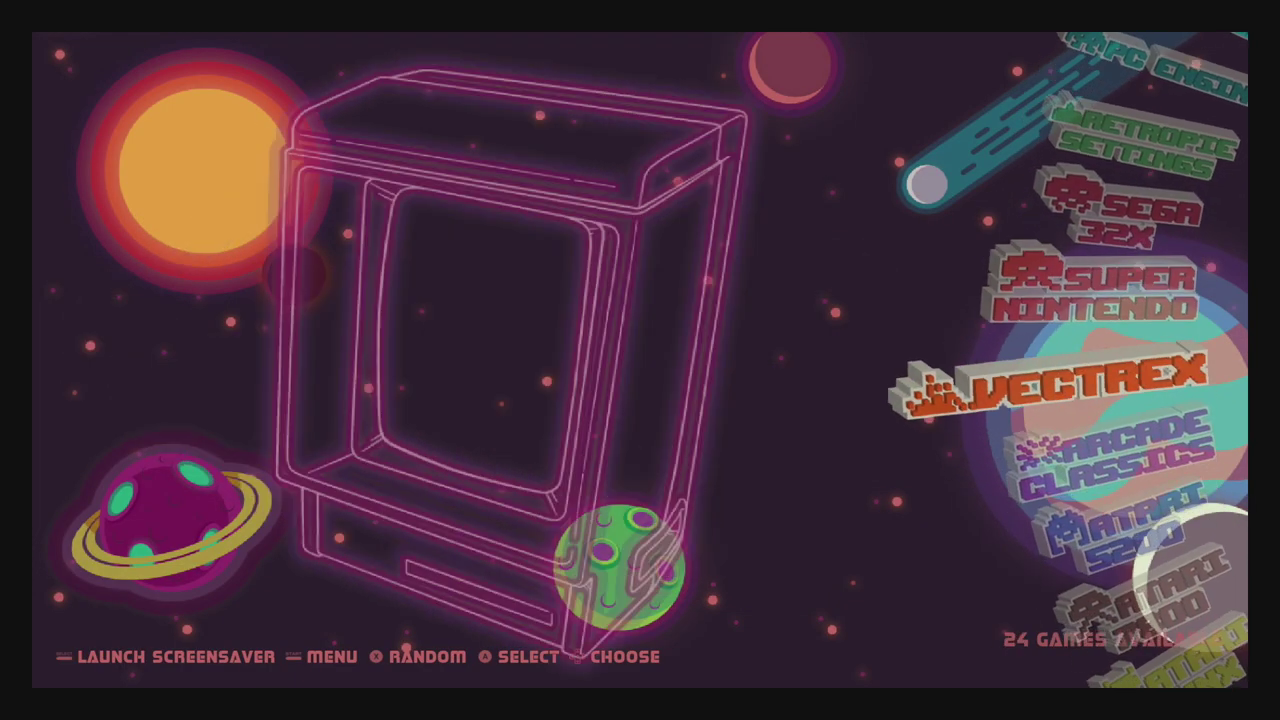
{"action": "key", "text": "Down"}
{"action": "key", "text": "Down"}
{"action": "key", "text": "Down"}
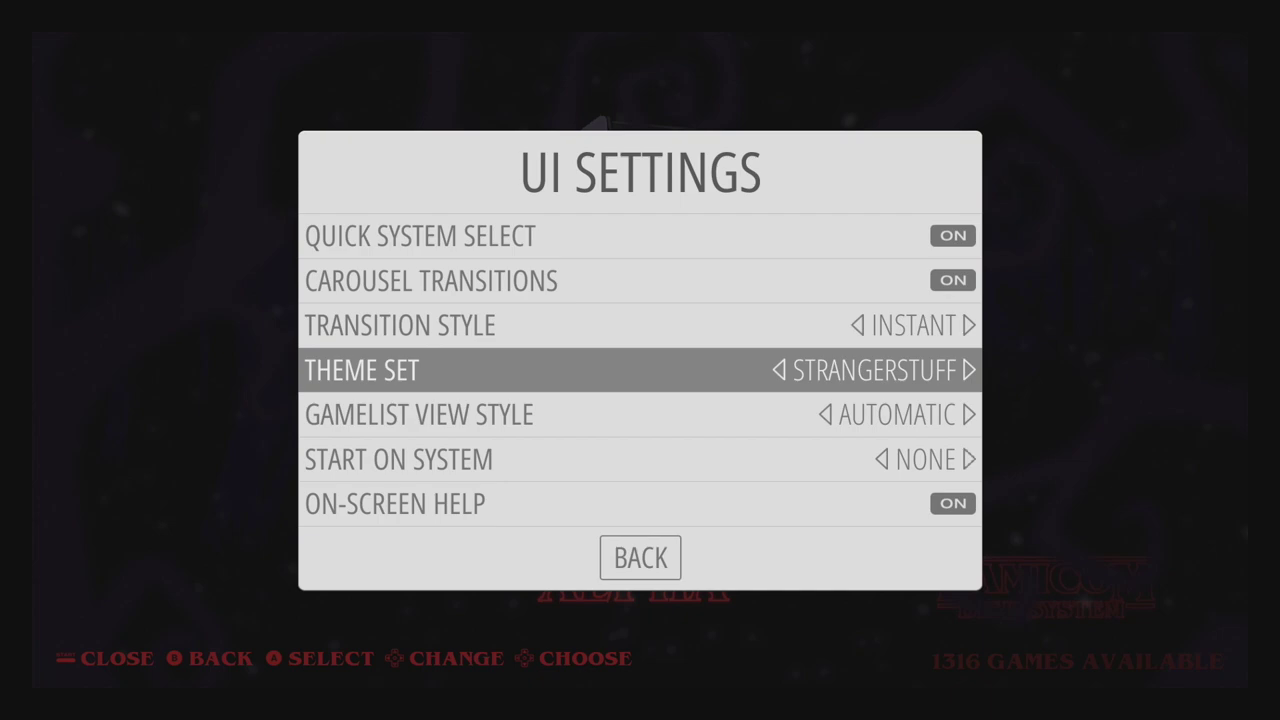
Close the settings and browse the Nintendo 64 list past 1080 Snowboarding and A Bug's Life.
{"action": "key", "text": "Escape"}
{"action": "key", "text": "Escape"}
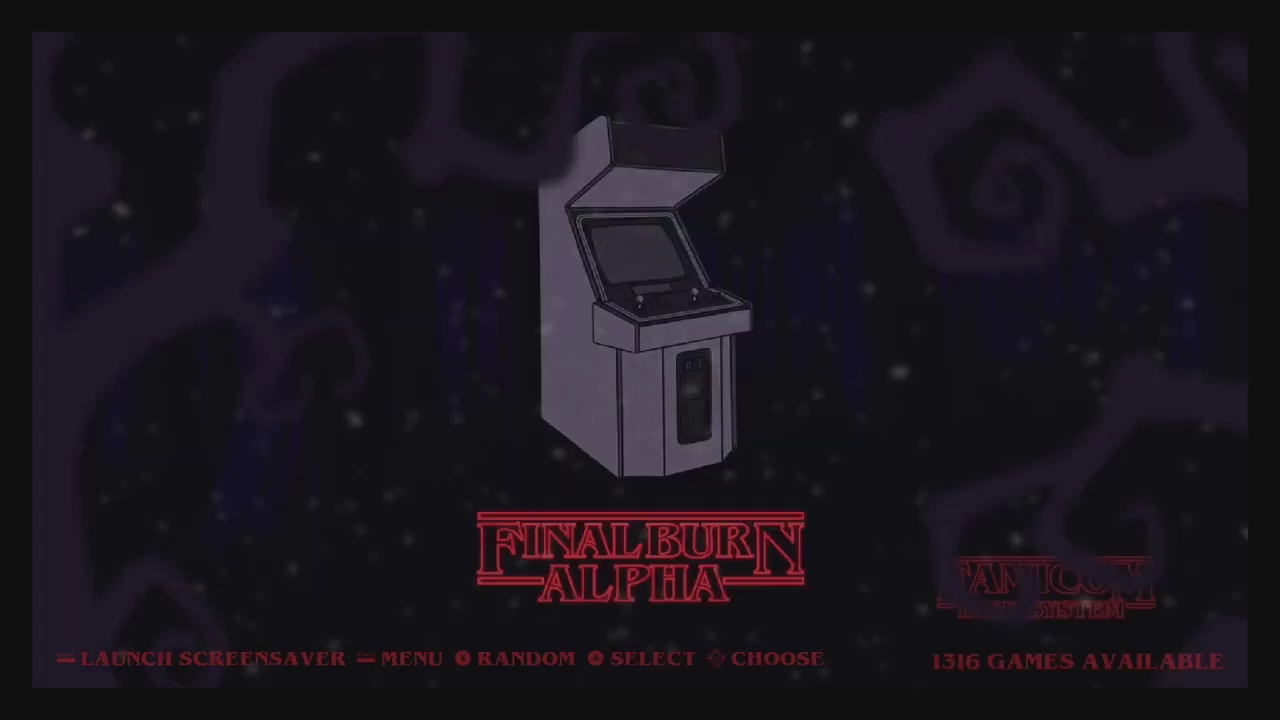
{"action": "key", "text": "Right"}
{"action": "key", "text": "Right"}
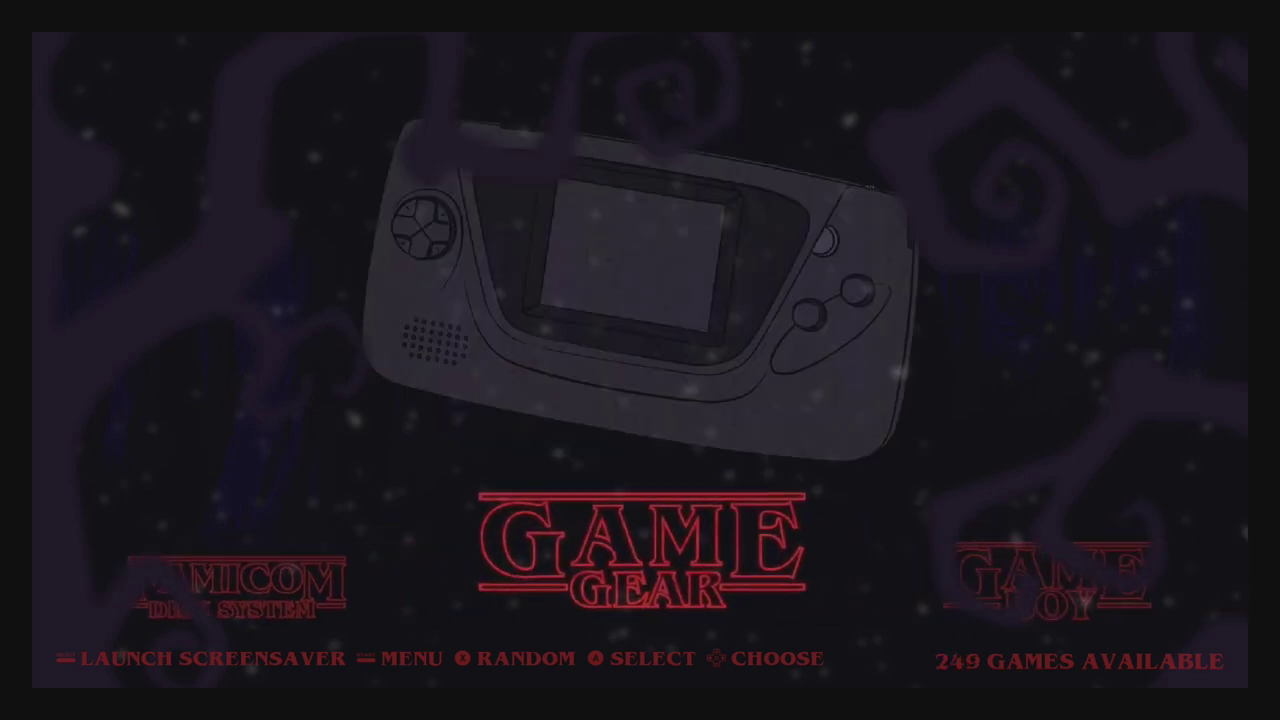
{"action": "key", "text": "Right"}
{"action": "key", "text": "Right"}
{"action": "key", "text": "Right"}
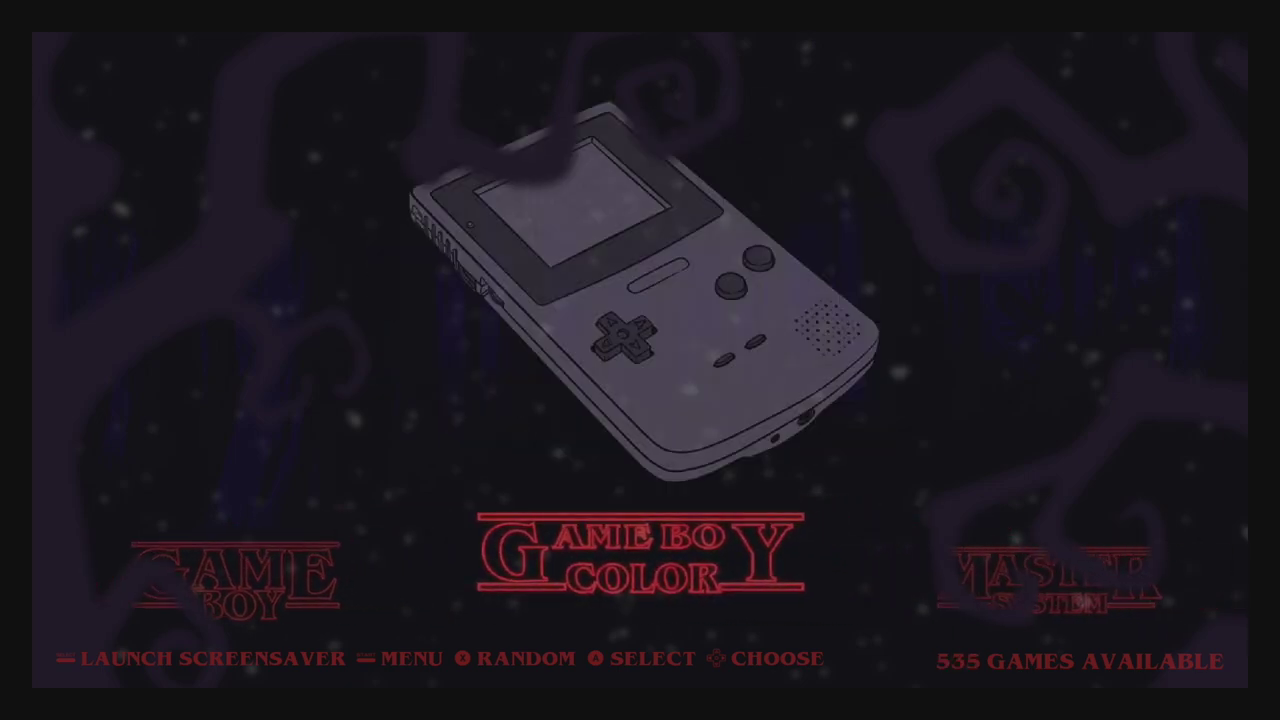
{"action": "key", "text": "Right"}
{"action": "key", "text": "Return"}
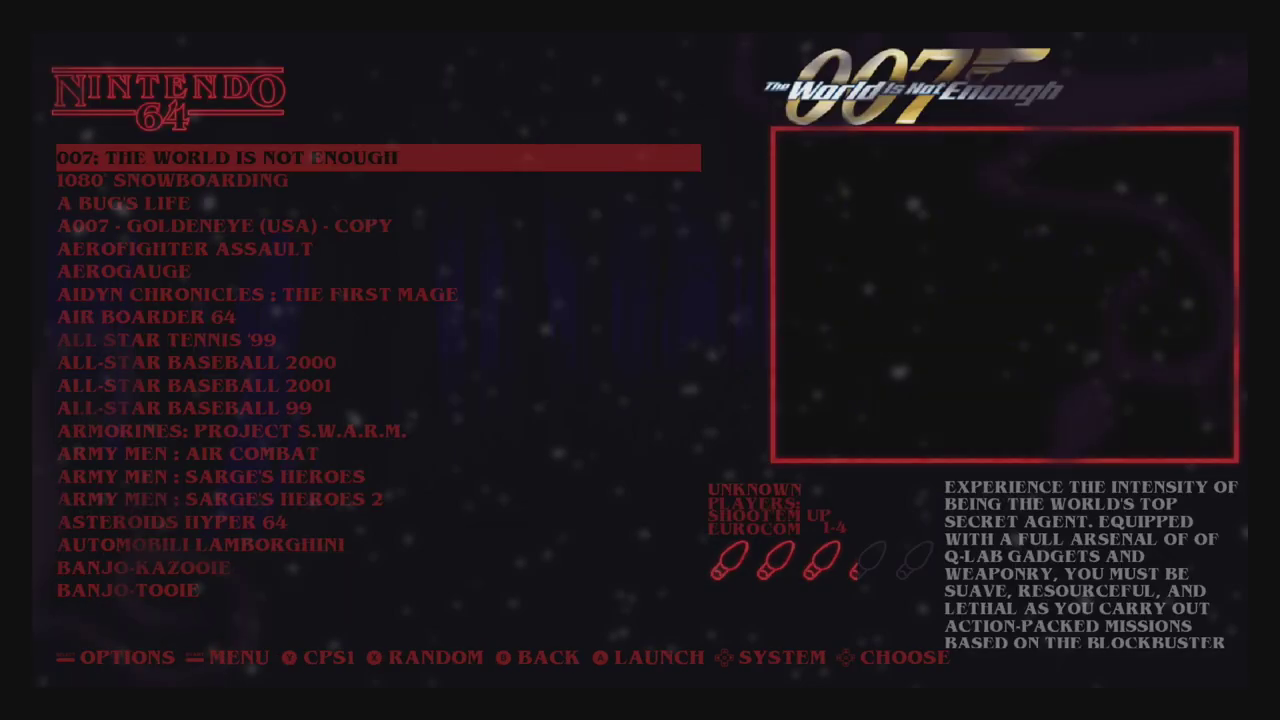
{"action": "key", "text": "Down"}
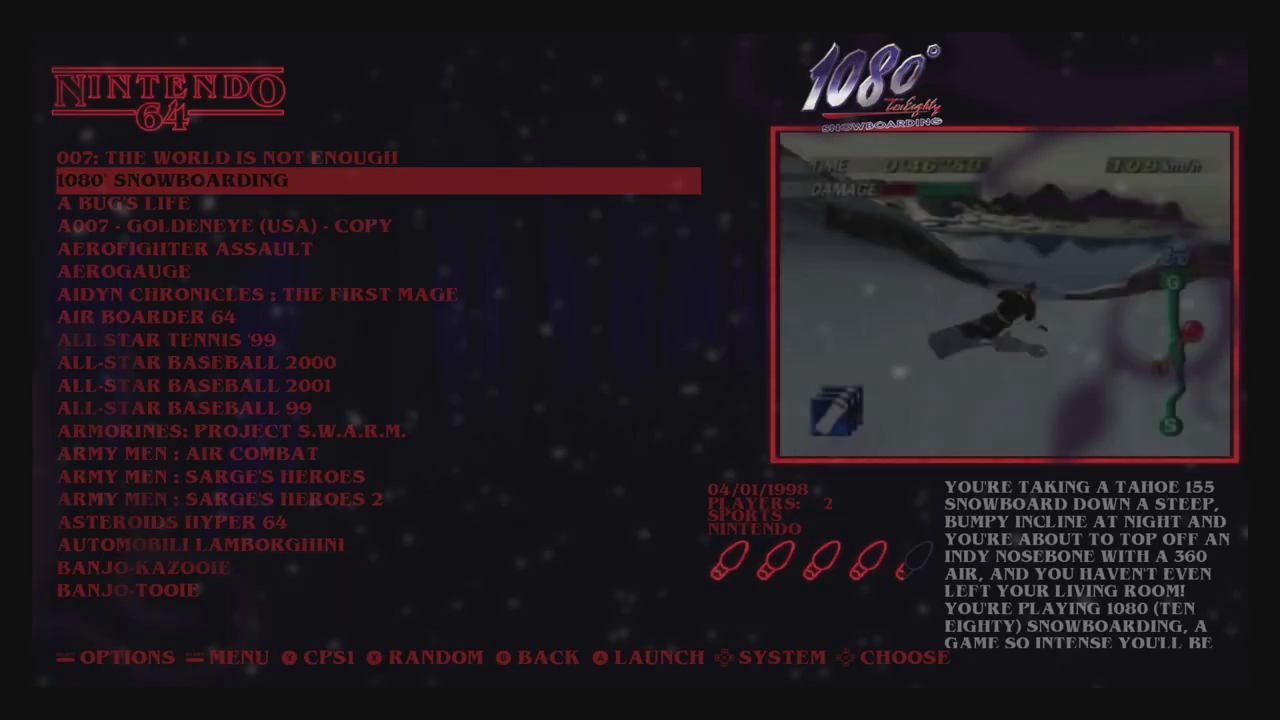
{"action": "key", "text": "Down"}
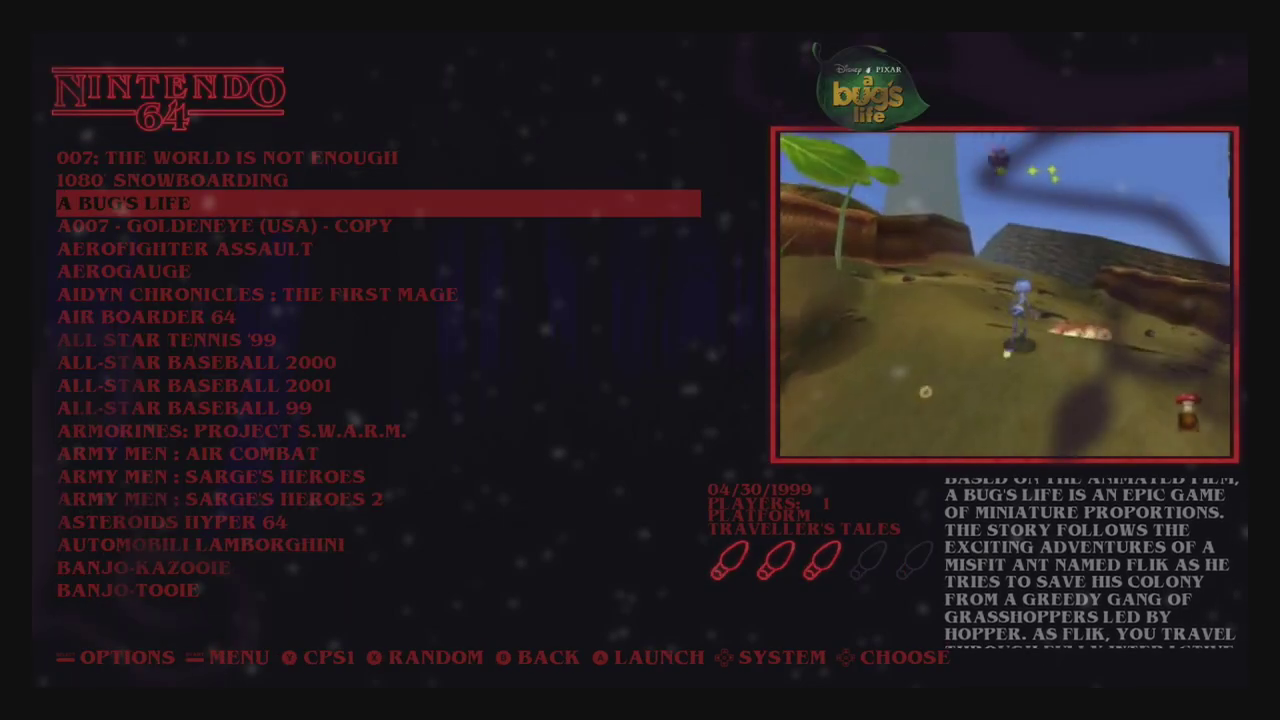
{"action": "key", "text": "Down"}
{"action": "key", "text": "Down"}
{"action": "key", "text": "Escape"}
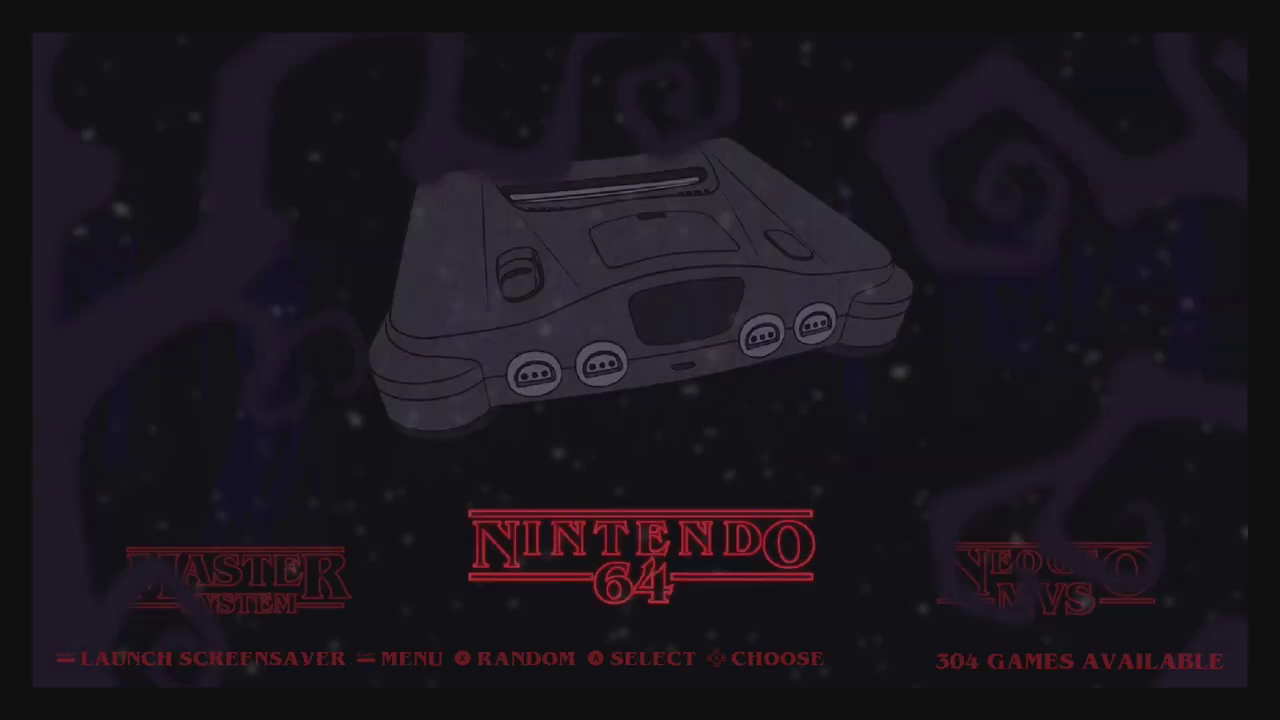
Browse the NES game list down to After Burner, then open NeoGeo Pocket.
{"action": "key", "text": "Right"}
{"action": "key", "text": "Right"}
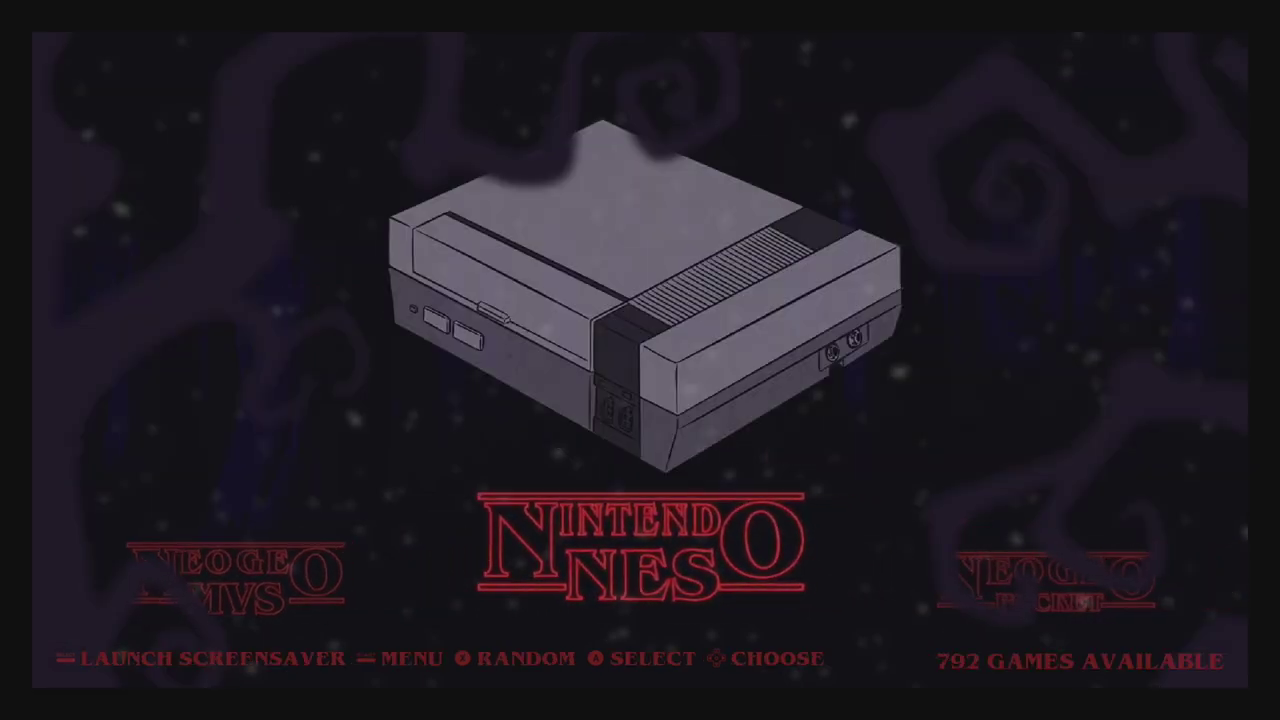
{"action": "key", "text": "Return"}
{"action": "key", "text": "Down"}
{"action": "key", "text": "Down"}
{"action": "key", "text": "Down"}
{"action": "key", "text": "Down"}
{"action": "key", "text": "Down"}
{"action": "key", "text": "Down"}
{"action": "key", "text": "Down"}
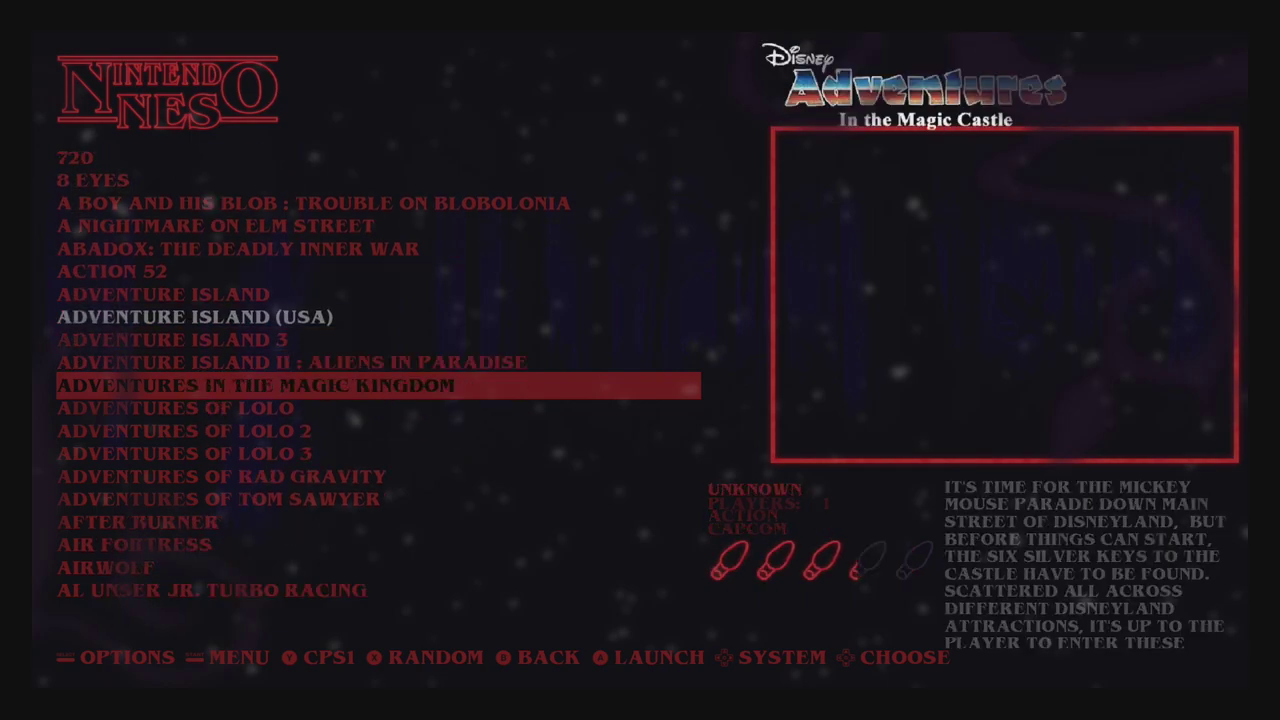
{"action": "key", "text": "Down"}
{"action": "key", "text": "Down"}
{"action": "key", "text": "Down"}
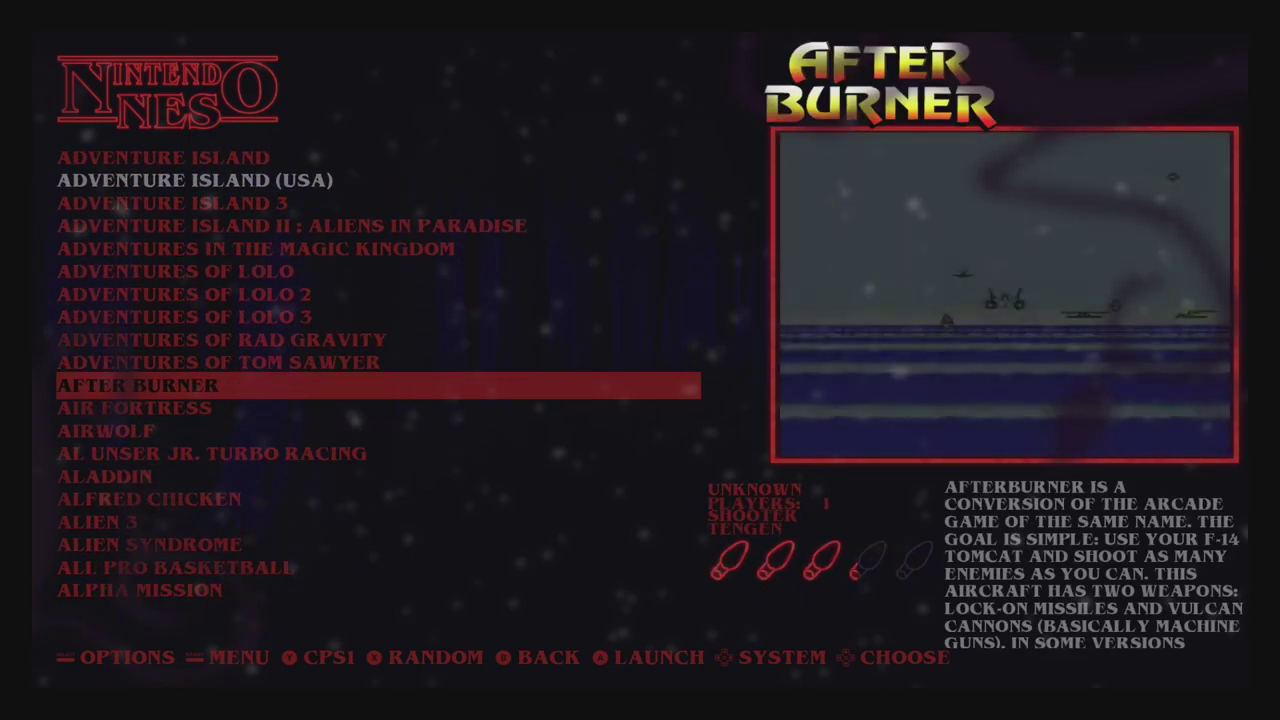
{"action": "key", "text": "Escape"}
{"action": "key", "text": "Right"}
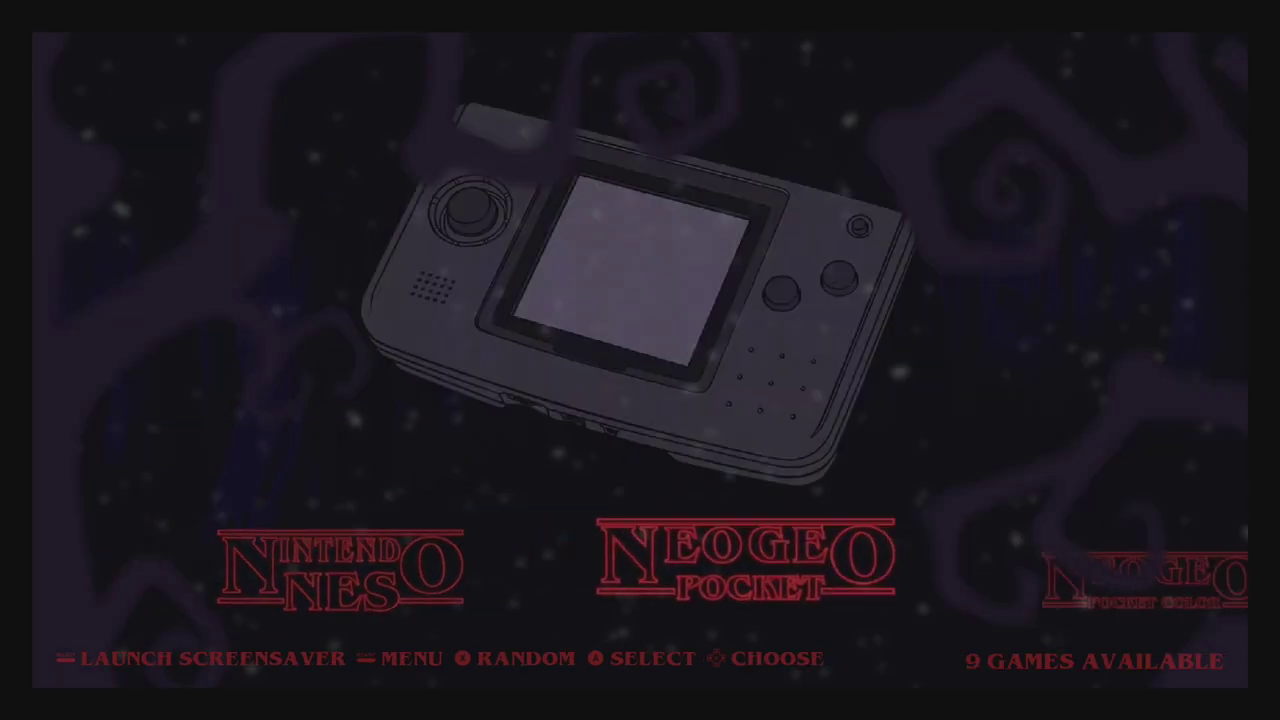
{"action": "key", "text": "Return"}
Browse the NeoGeo Pocket Color list to Crush Roller, then switch the theme set to BLURAY.
{"action": "key", "text": "Escape"}
{"action": "key", "text": "Right"}
{"action": "key", "text": "Return"}
{"action": "key", "text": "Down"}
{"action": "key", "text": "Down"}
{"action": "key", "text": "Down"}
{"action": "key", "text": "Down"}
{"action": "key", "text": "F1"}
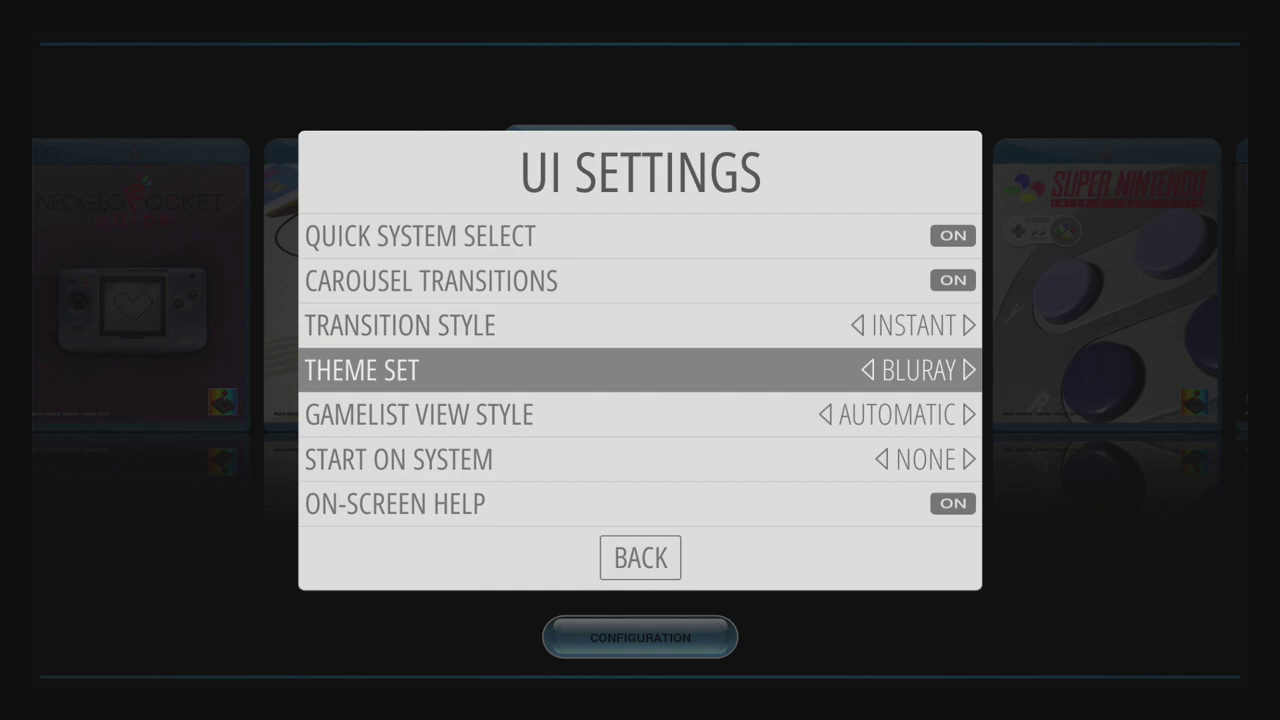
{"action": "key", "text": "Escape"}
{"action": "key", "text": "Escape"}
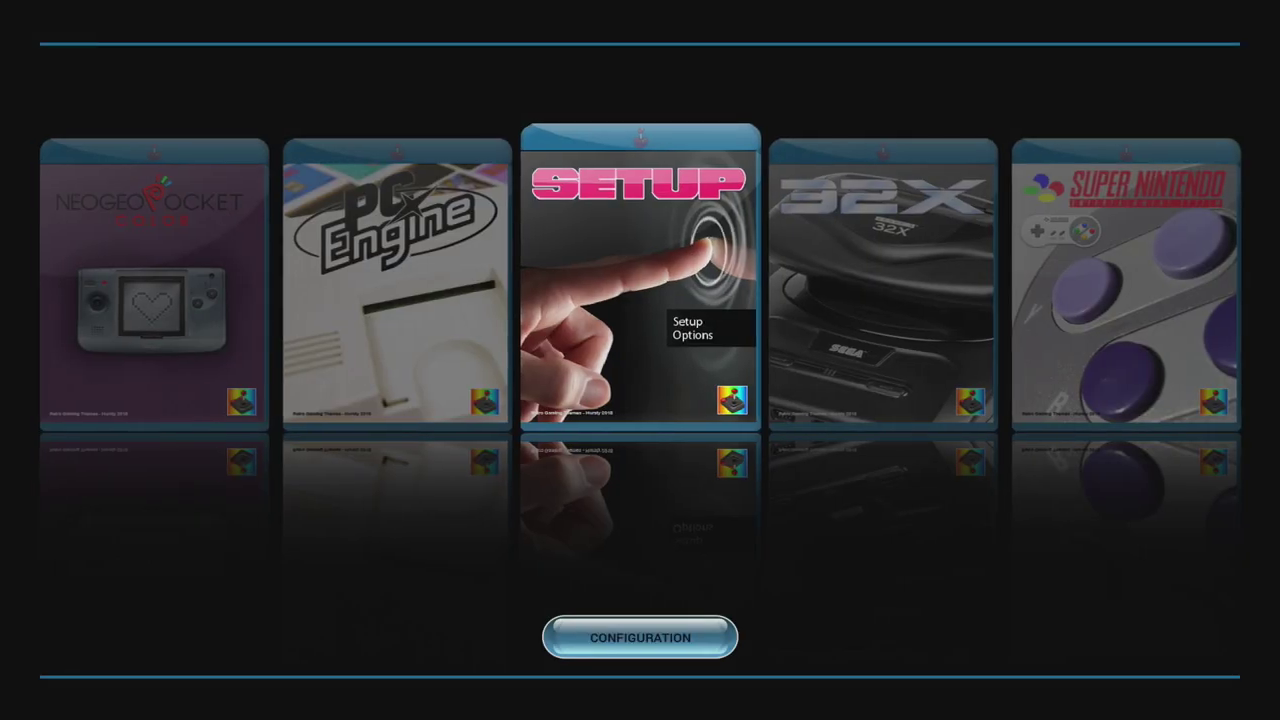
Open the Atari 5200 game list and scroll through CHOPLIFTER!, CONGO BONGO and COUNTERMEASURE.
{"action": "key", "text": "Right"}
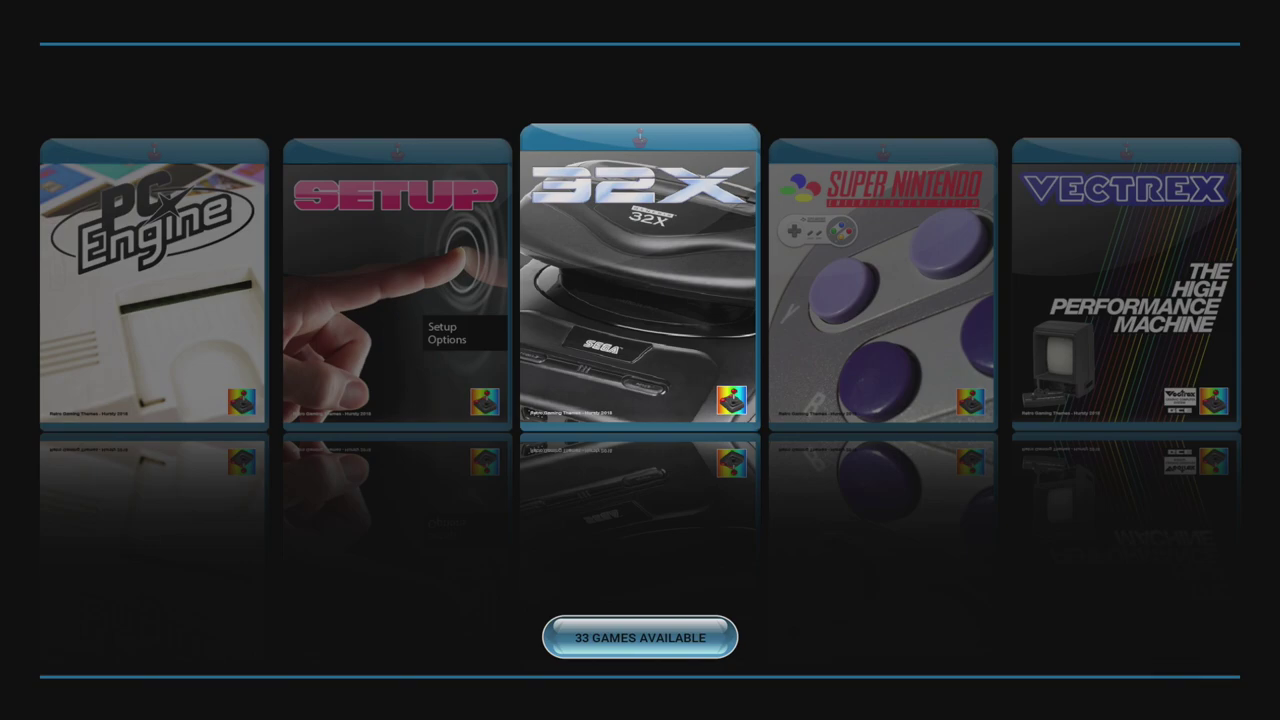
{"action": "key", "text": "Right"}
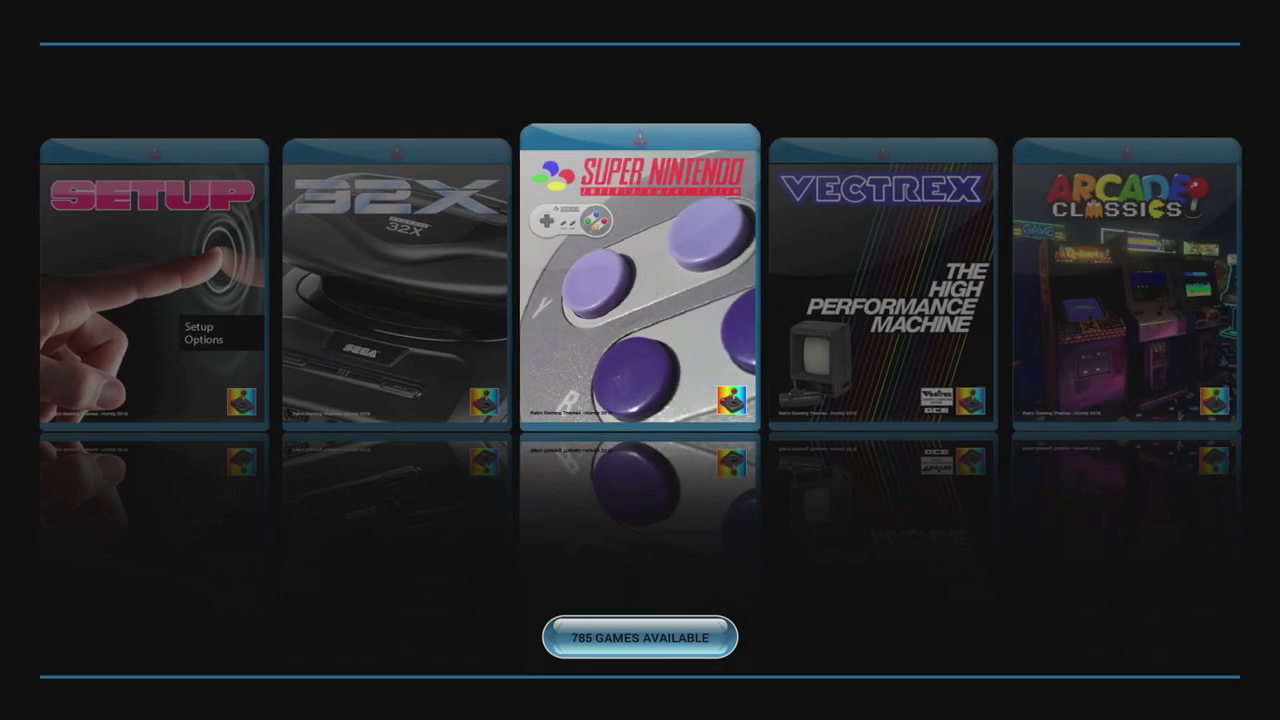
{"action": "key", "text": "Right"}
{"action": "key", "text": "Right"}
{"action": "key", "text": "Right"}
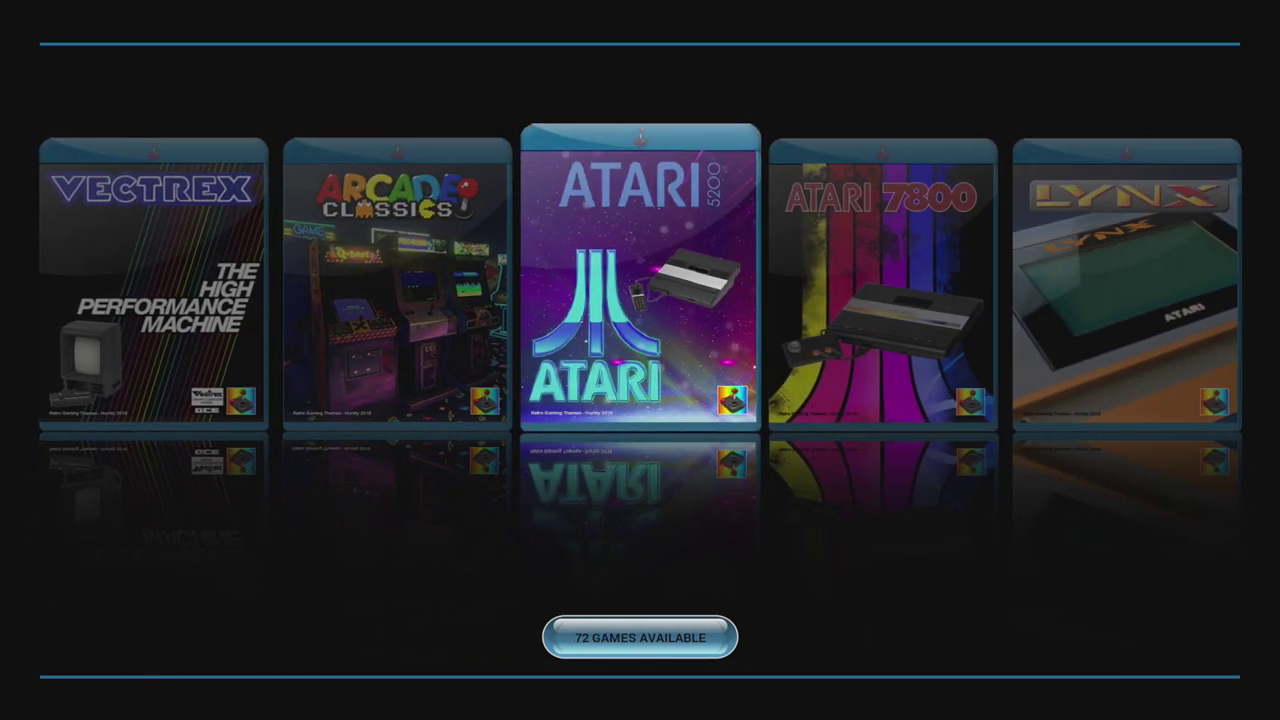
{"action": "key", "text": "Return"}
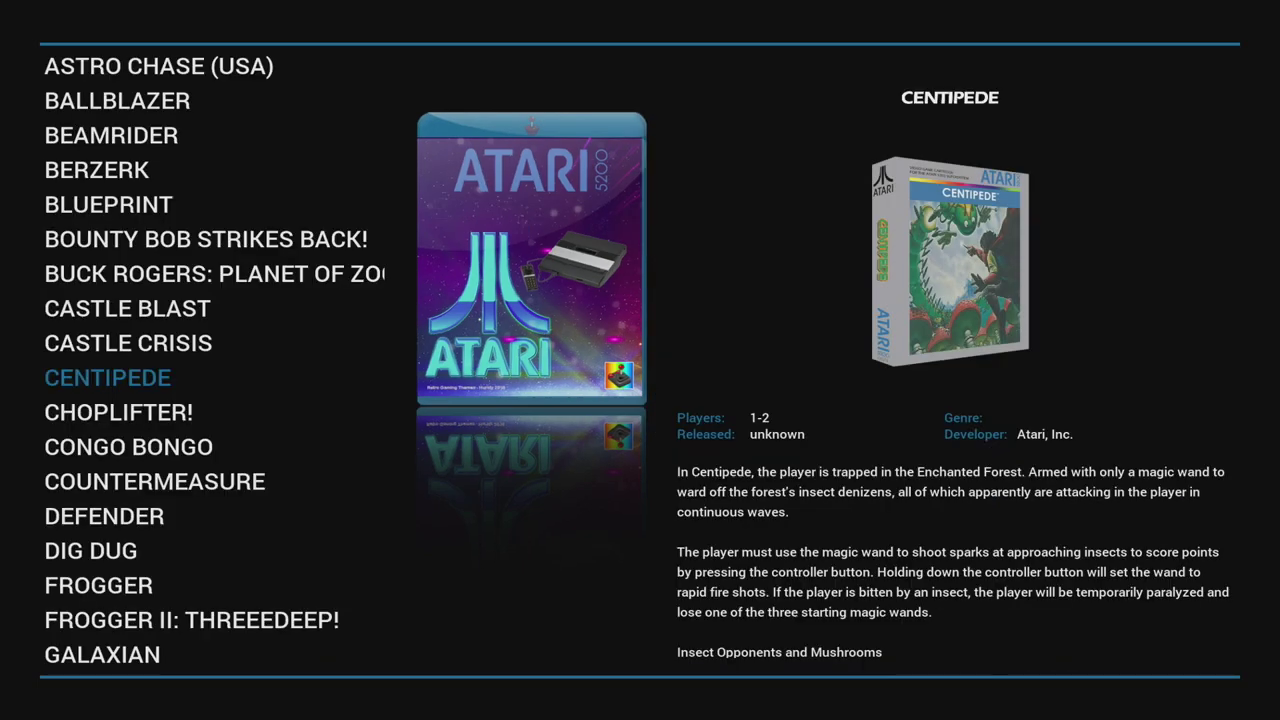
{"action": "key", "text": "Down"}
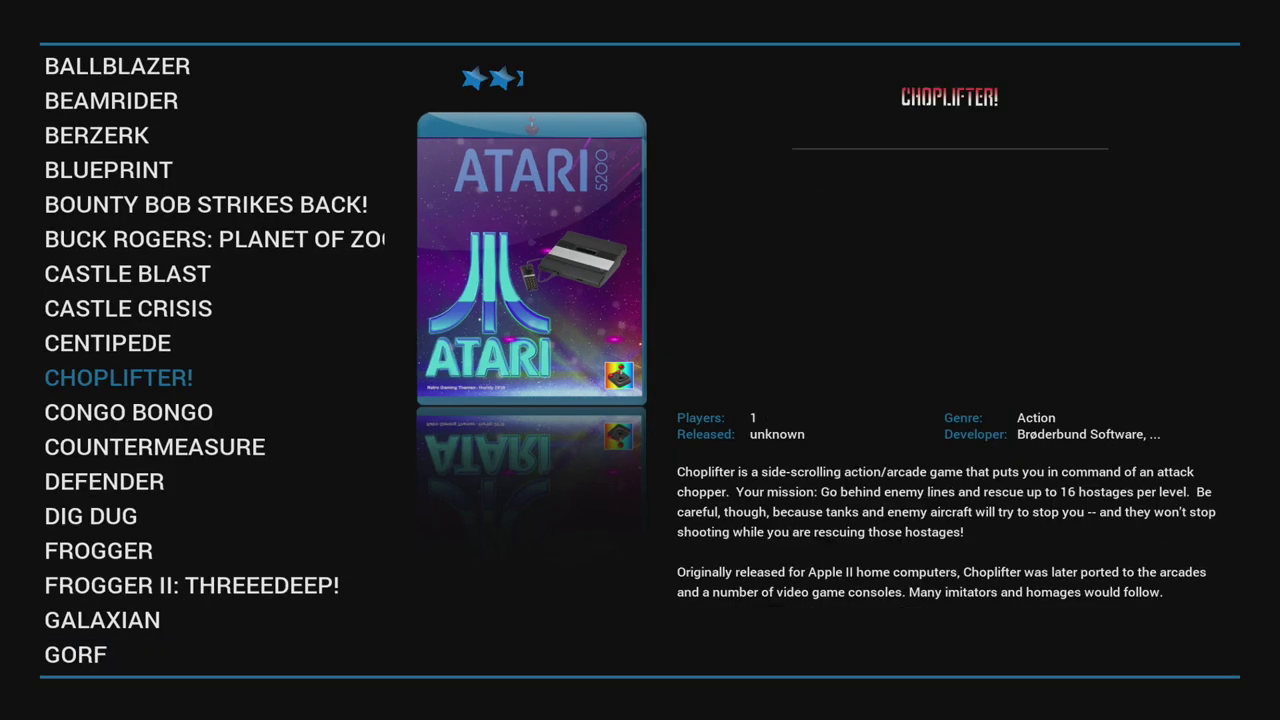
{"action": "key", "text": "Down"}
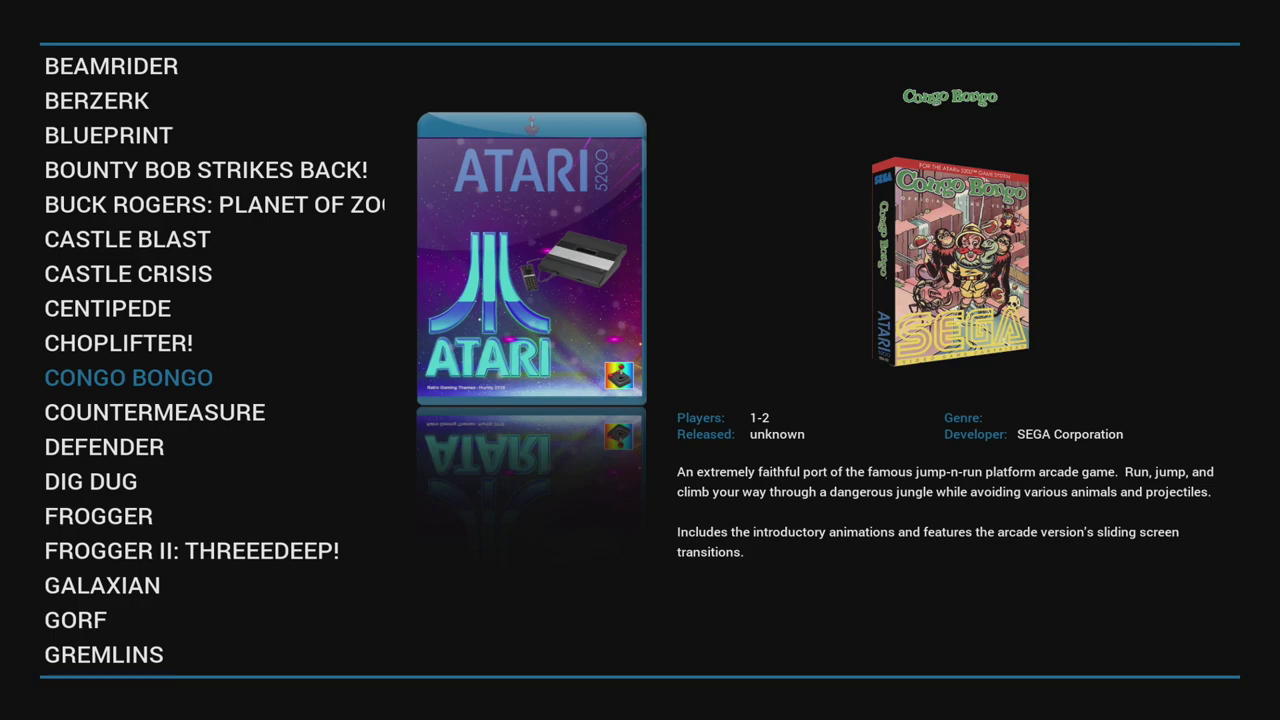
{"action": "key", "text": "Down"}
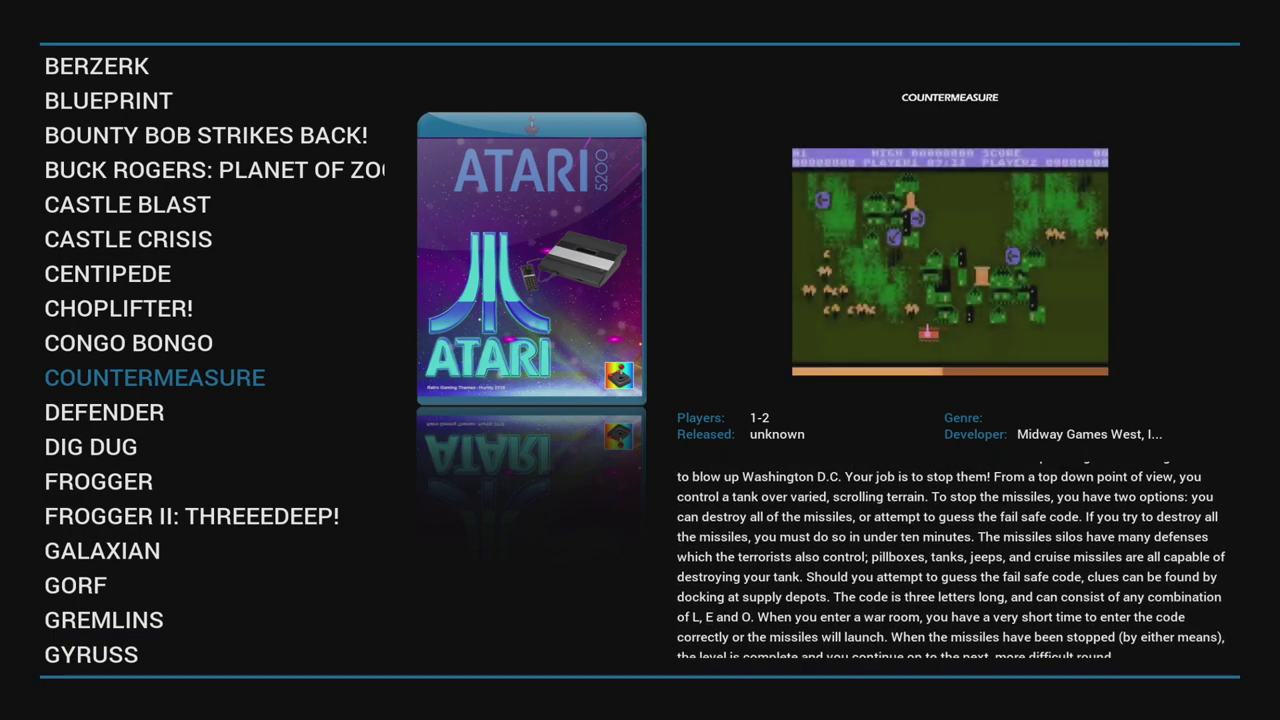
{"action": "key", "text": "Escape"}
Open the Game Gear game list and scroll to ARCADE CLASSICS (USA) and ARCH RIVALS.
{"action": "key", "text": "Right"}
{"action": "key", "text": "Right"}
{"action": "key", "text": "Right"}
{"action": "key", "text": "Right"}
{"action": "key", "text": "Right"}
{"action": "key", "text": "Right"}
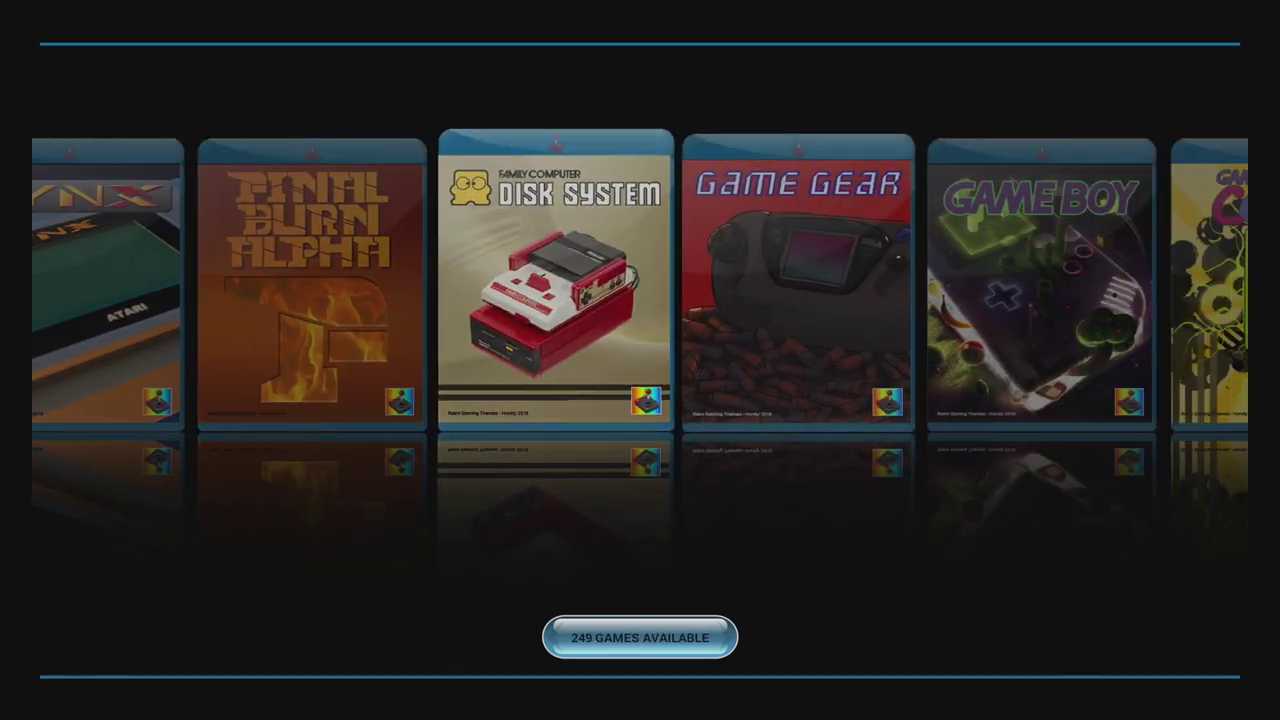
{"action": "key", "text": "Left"}
{"action": "key", "text": "Right"}
{"action": "key", "text": "Left"}
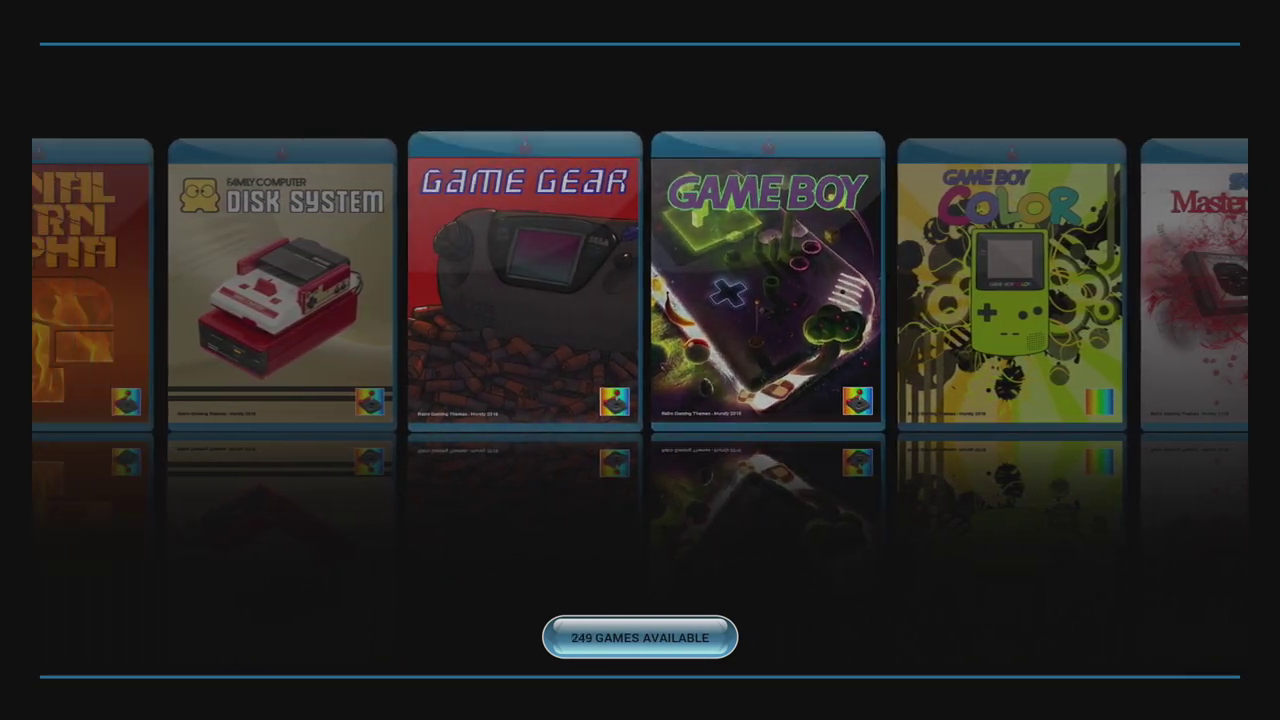
{"action": "key", "text": "Return"}
{"action": "key", "text": "Down"}
{"action": "key", "text": "Down"}
{"action": "key", "text": "Down"}
{"action": "key", "text": "Down"}
{"action": "key", "text": "Down"}
{"action": "key", "text": "Down"}
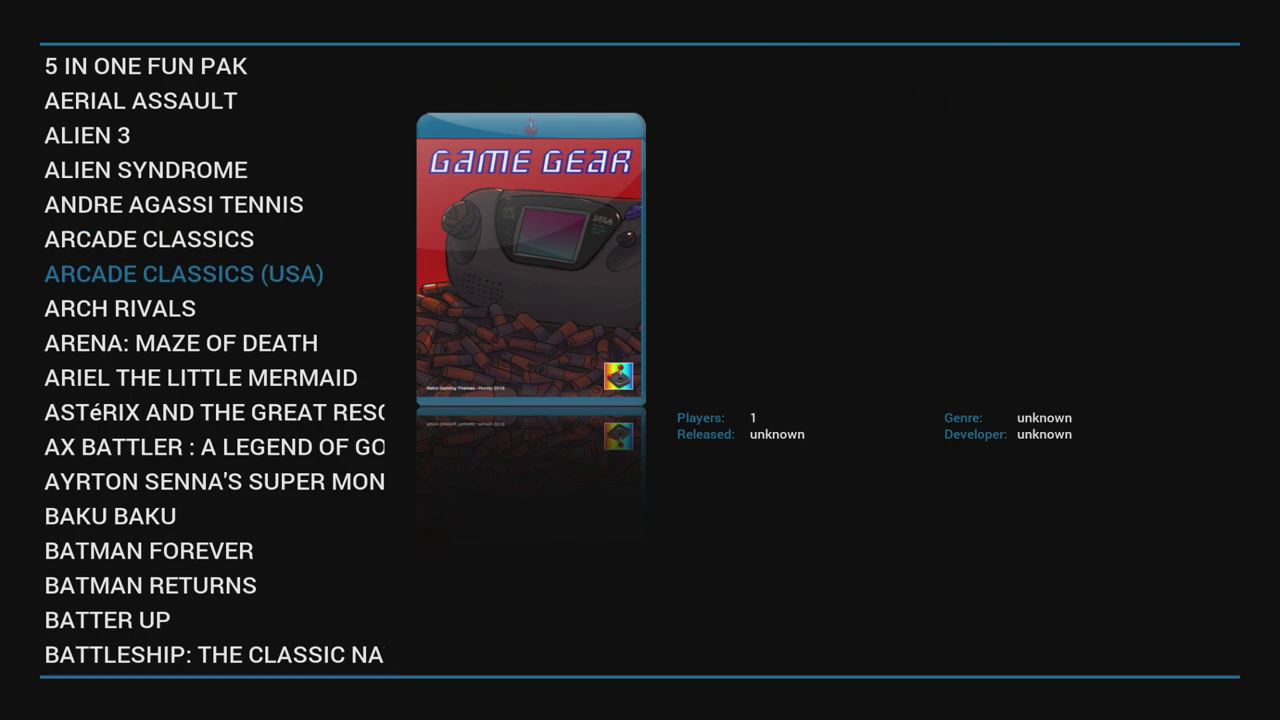
{"action": "key", "text": "Down"}
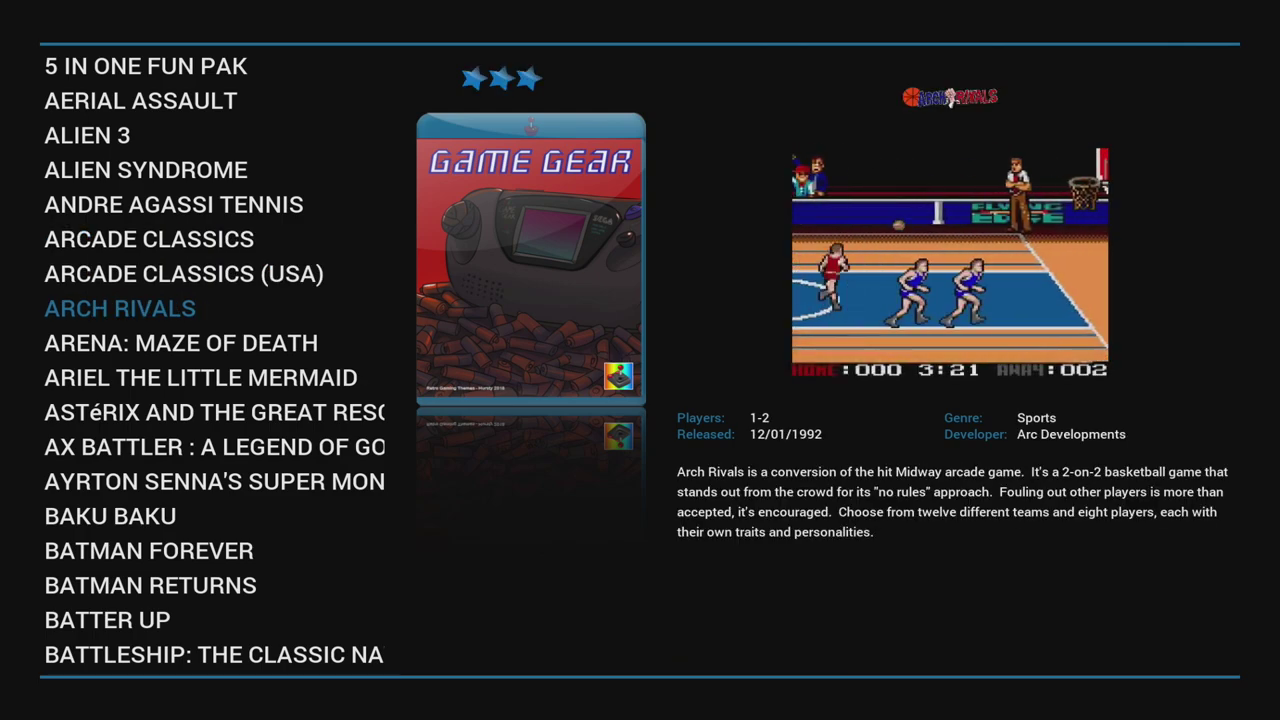
{"action": "key", "text": "Escape"}
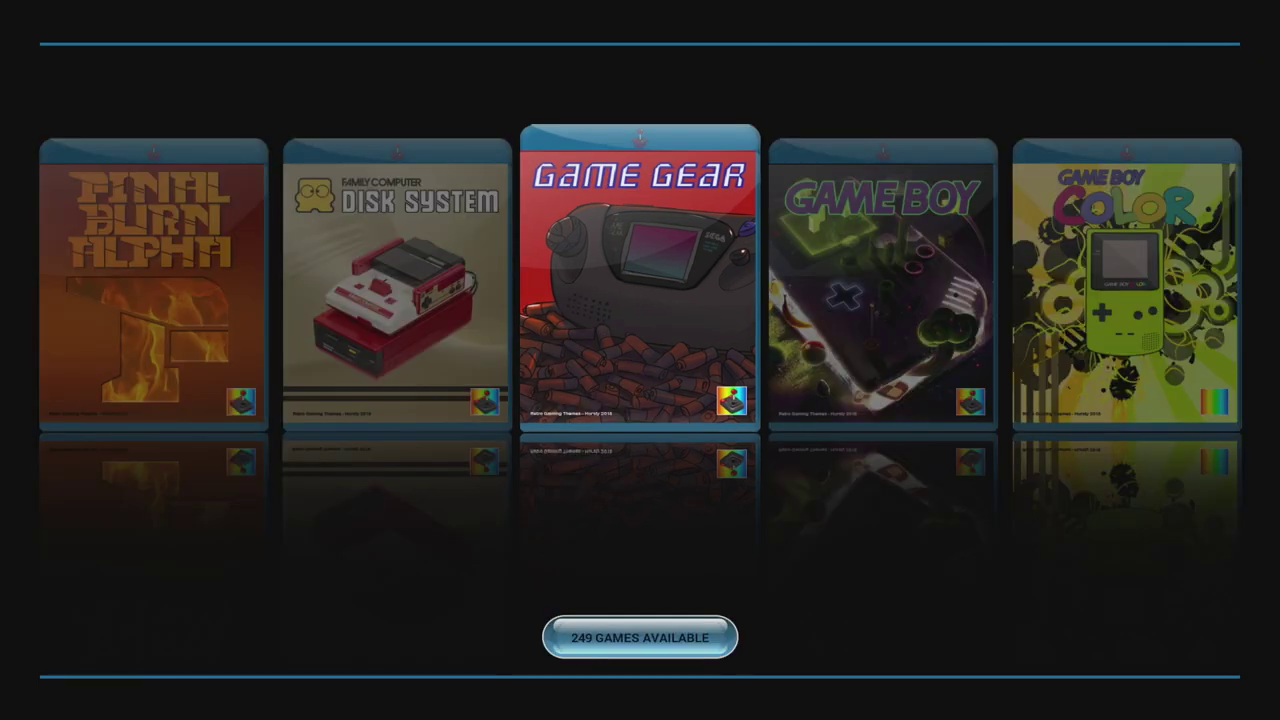
Browse the Nintendo 64 game list, then open the NEO-GEO game list.
{"action": "key", "text": "Right"}
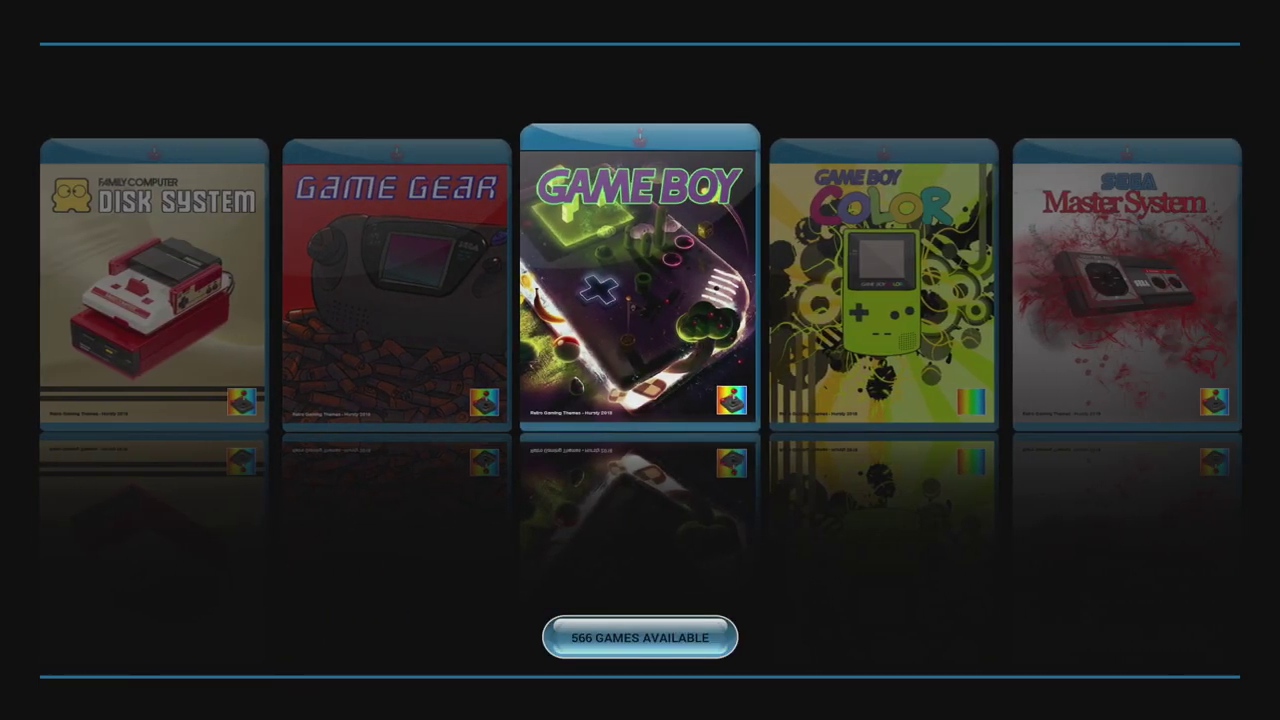
{"action": "key", "text": "Right"}
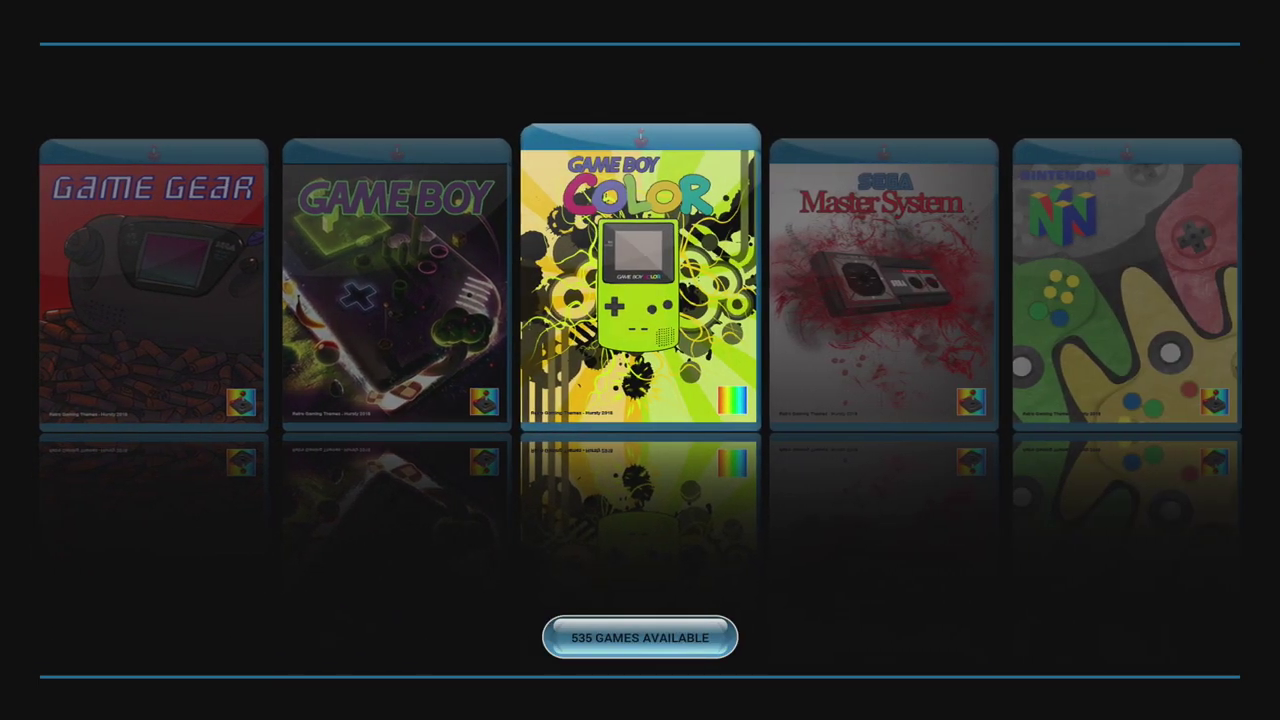
{"action": "key", "text": "Right"}
{"action": "key", "text": "Right"}
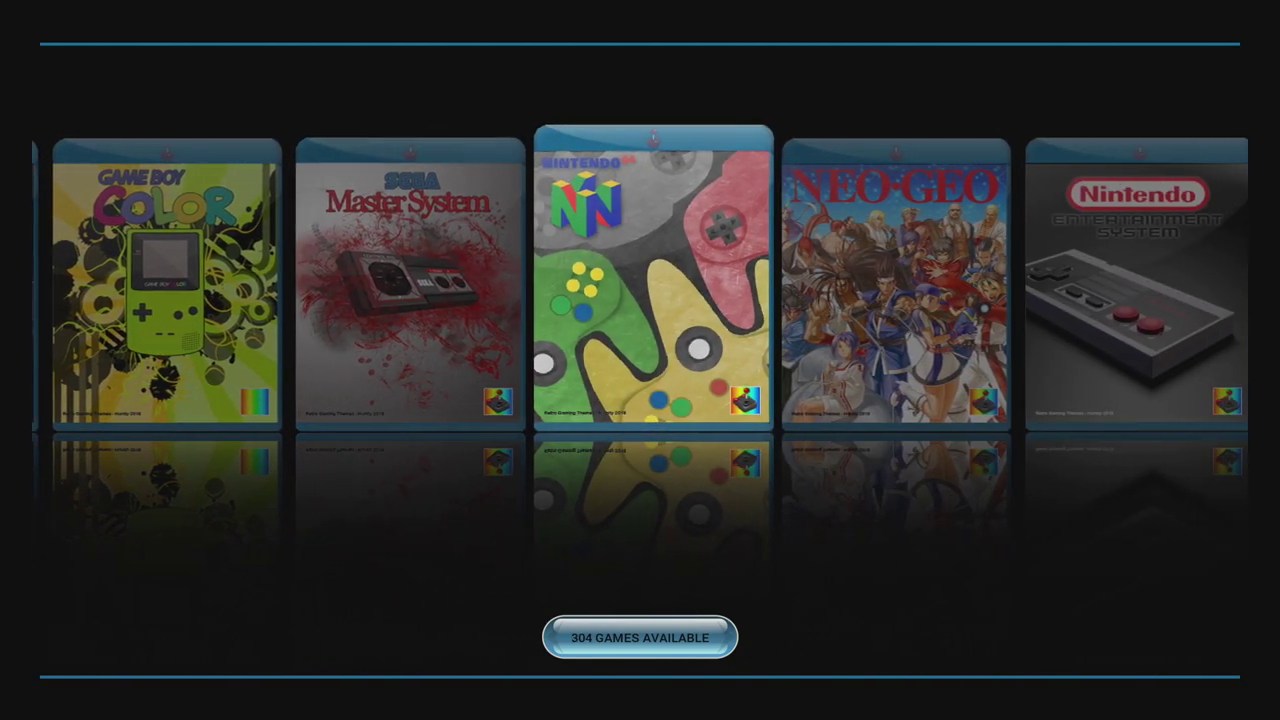
{"action": "key", "text": "Return"}
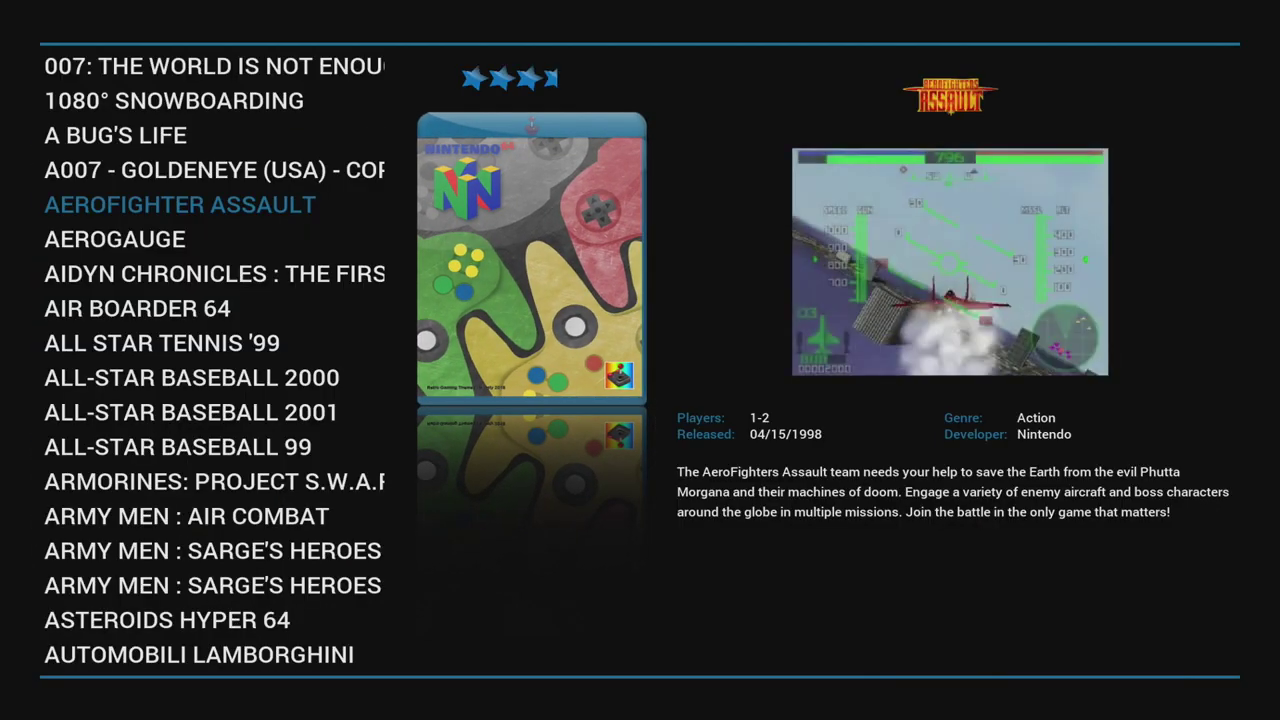
{"action": "key", "text": "Down"}
{"action": "key", "text": "Down"}
{"action": "key", "text": "Down"}
{"action": "key", "text": "Down"}
{"action": "key", "text": "Down"}
{"action": "key", "text": "Down"}
{"action": "key", "text": "Down"}
{"action": "key", "text": "Down"}
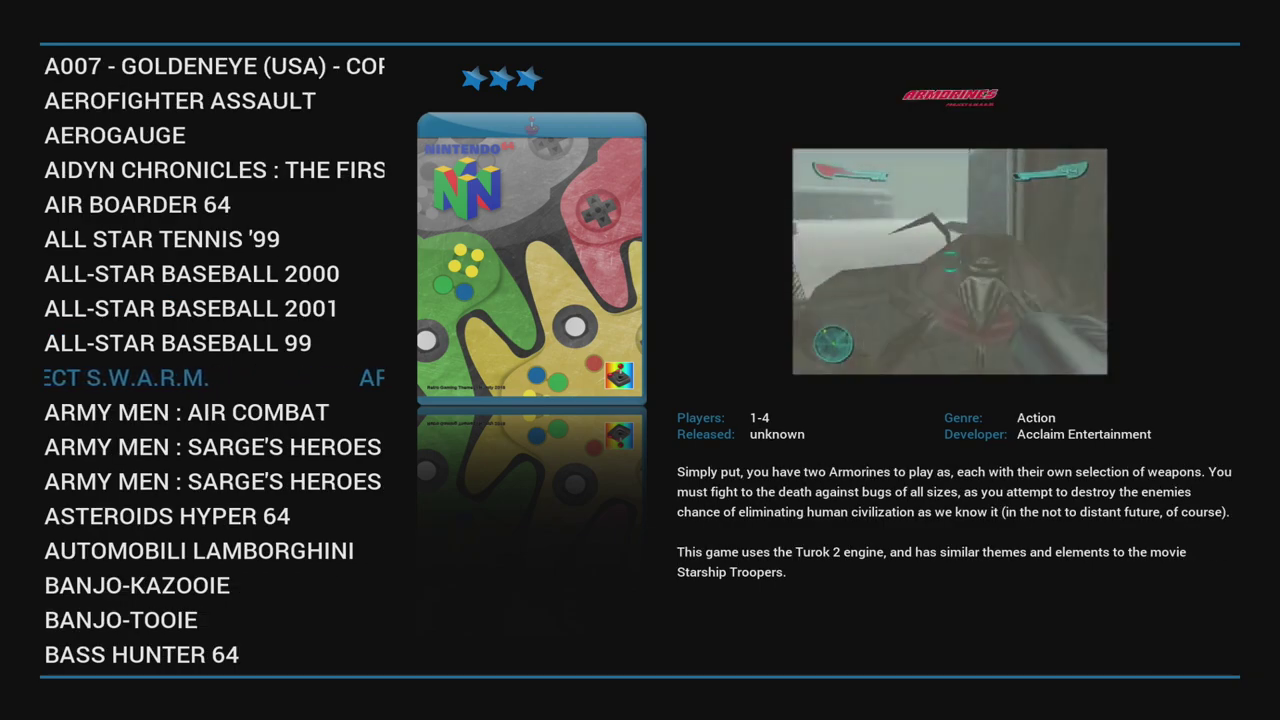
{"action": "key", "text": "Escape"}
{"action": "key", "text": "Right"}
{"action": "key", "text": "Return"}
Scroll to BANG BEAD, then apply the SODA theme set and close the menus.
{"action": "key", "text": "Down"}
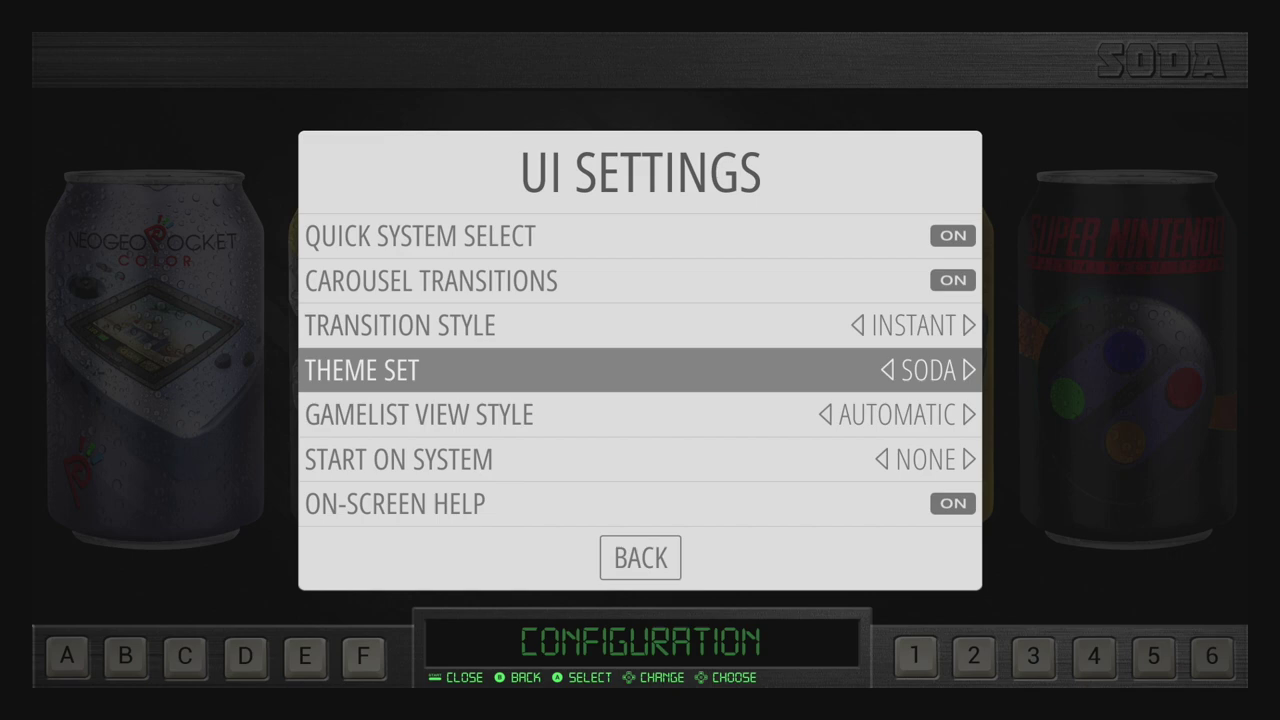
{"action": "key", "text": "Escape"}
{"action": "key", "text": "Escape"}
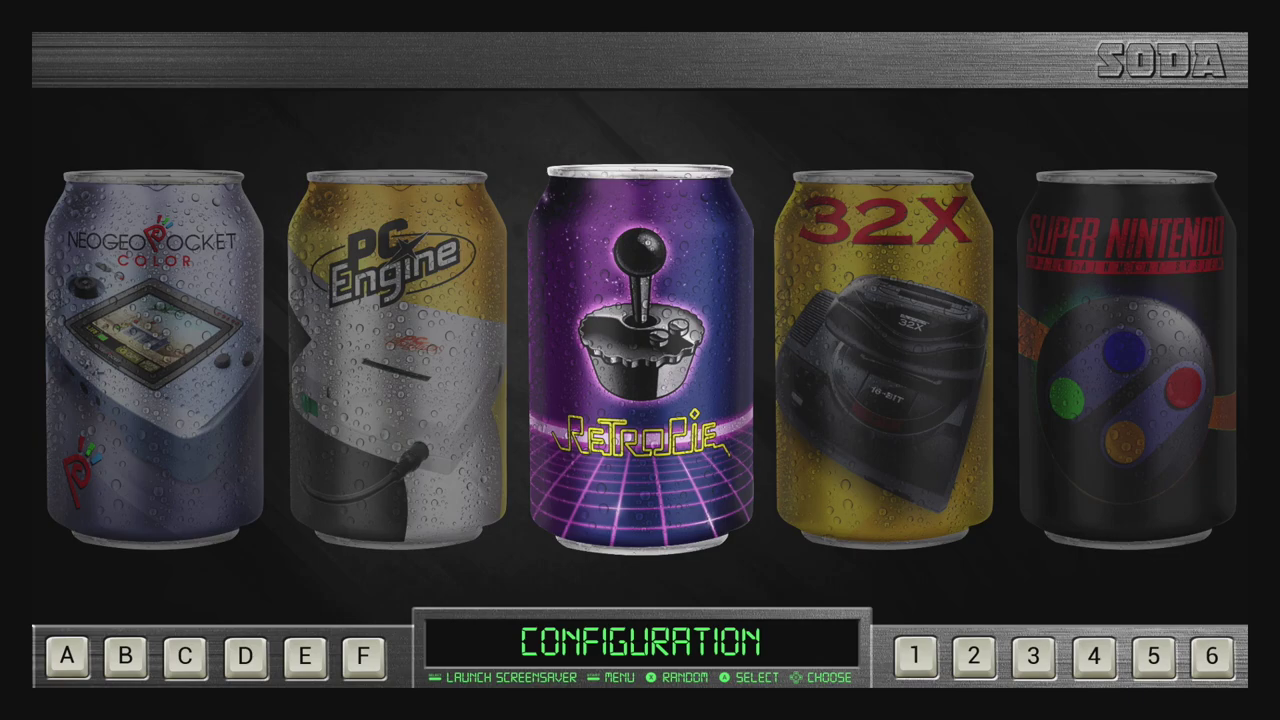
Browse the Nintendo 64 list to Army Men: Sarge's Heroes 2, then move the carousel to Neo Geo.
{"action": "key", "text": "Right"}
{"action": "key", "text": "Right"}
{"action": "key", "text": "Right"}
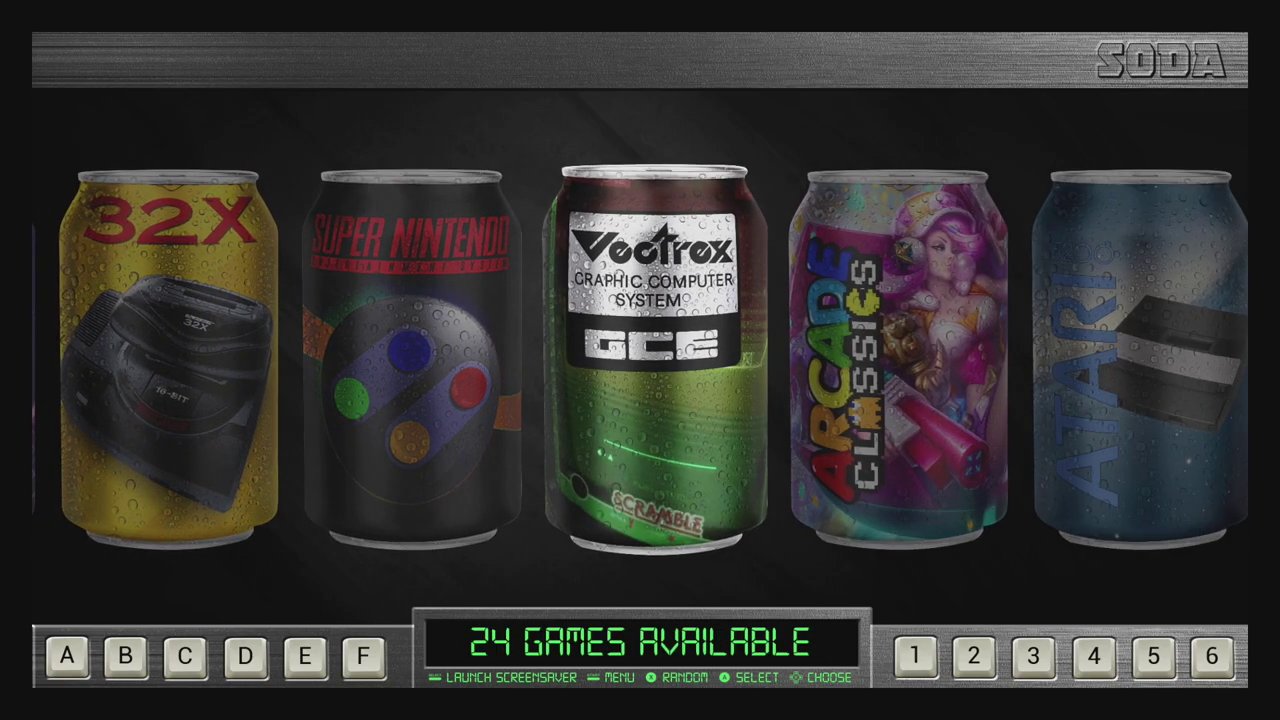
{"action": "key", "text": "Right"}
{"action": "key", "text": "Right"}
{"action": "key", "text": "Right"}
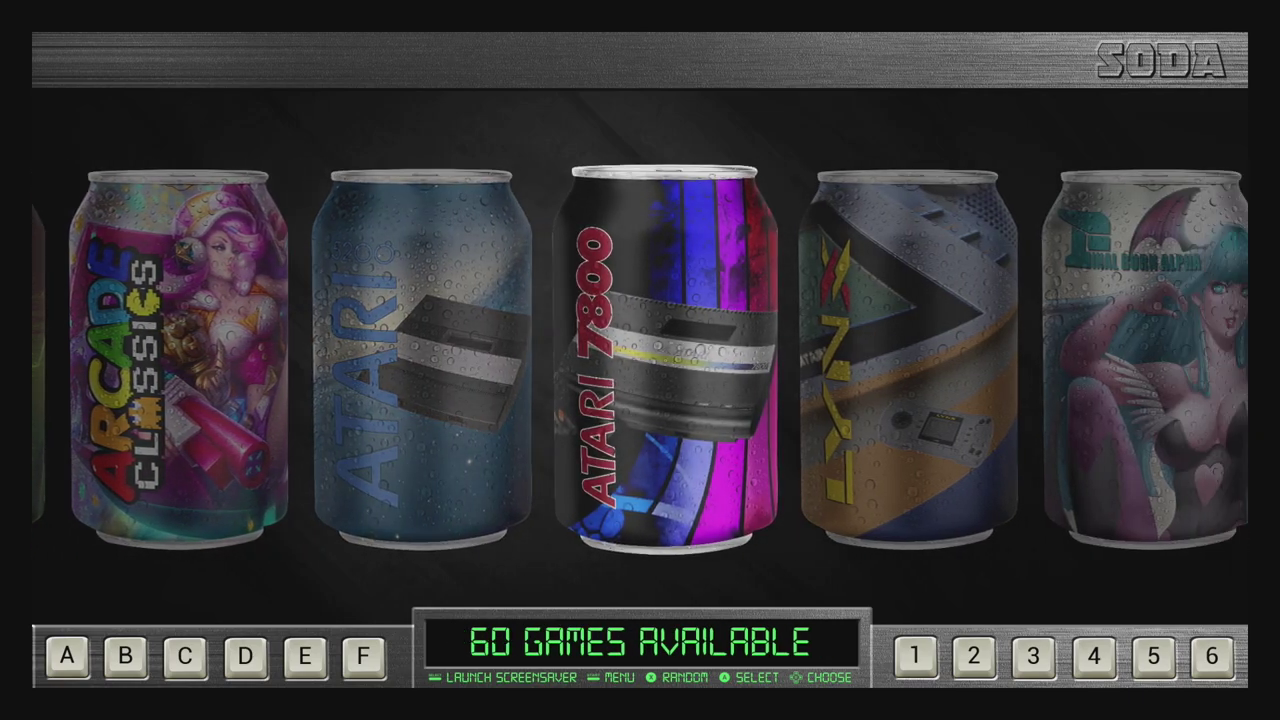
{"action": "key", "text": "Right"}
{"action": "key", "text": "Right"}
{"action": "key", "text": "Right"}
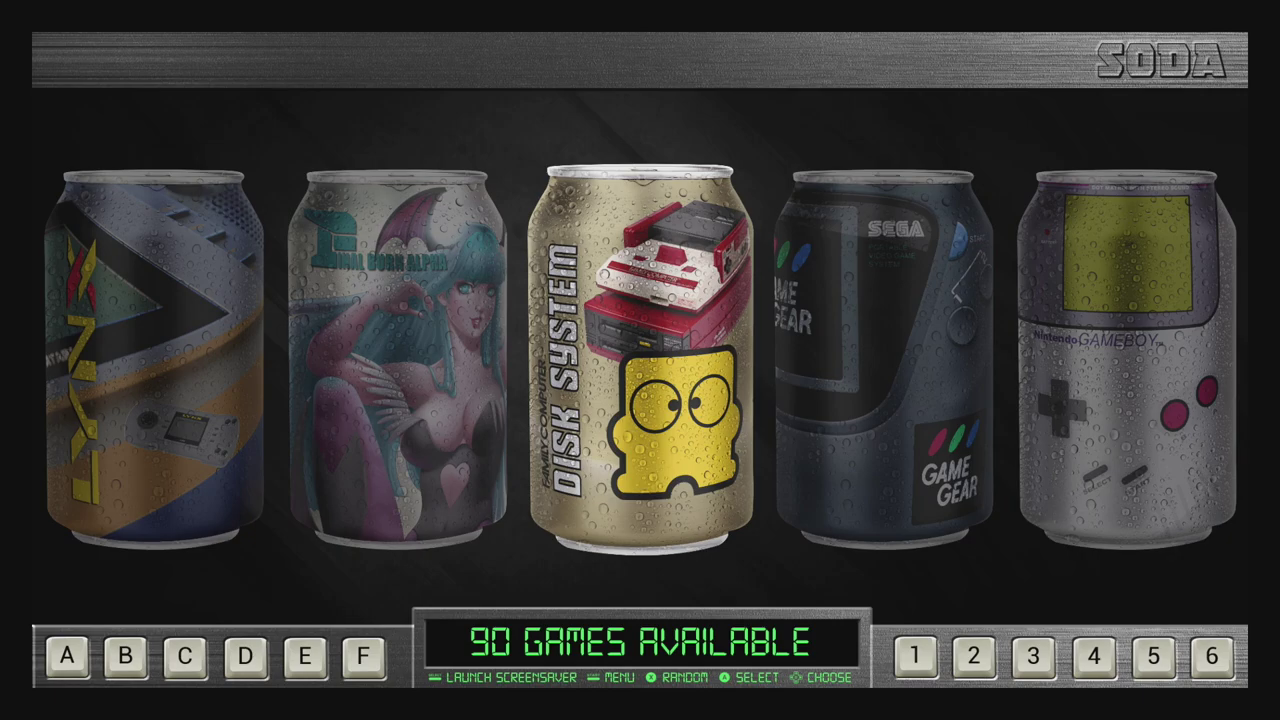
{"action": "key", "text": "Right"}
{"action": "key", "text": "Right"}
{"action": "key", "text": "Right"}
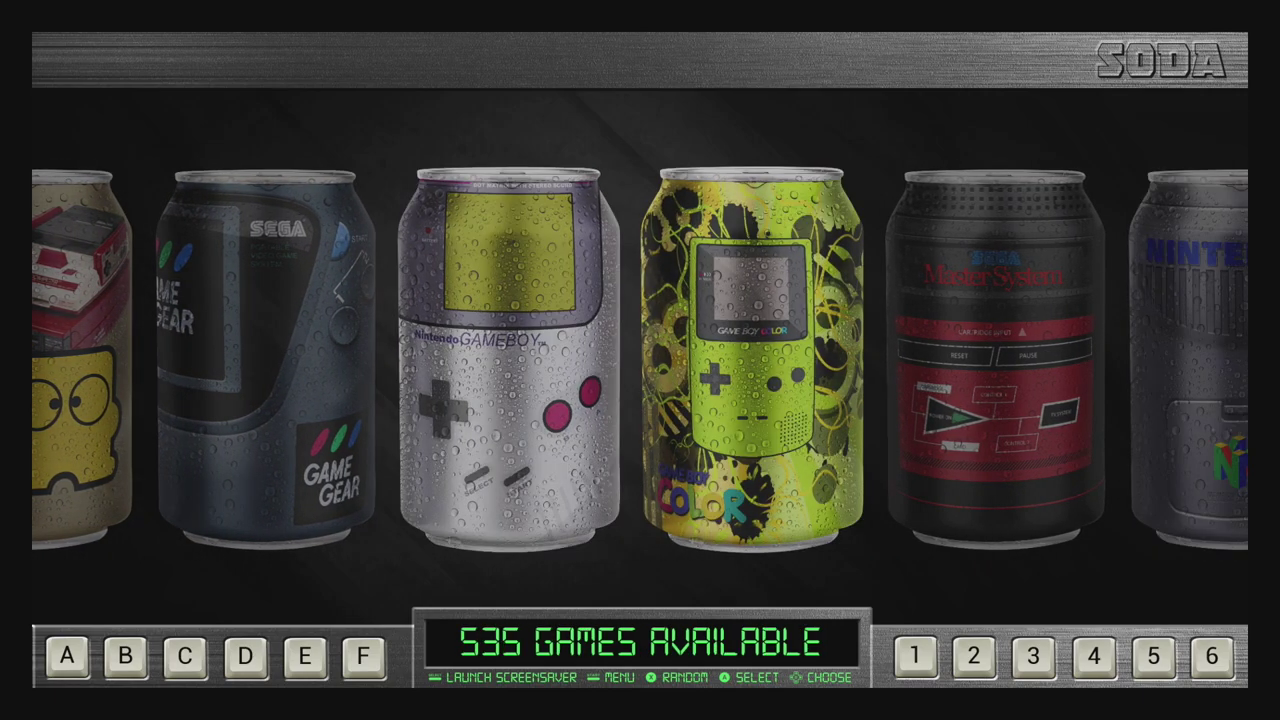
{"action": "key", "text": "Right"}
{"action": "key", "text": "Right"}
{"action": "key", "text": "Return"}
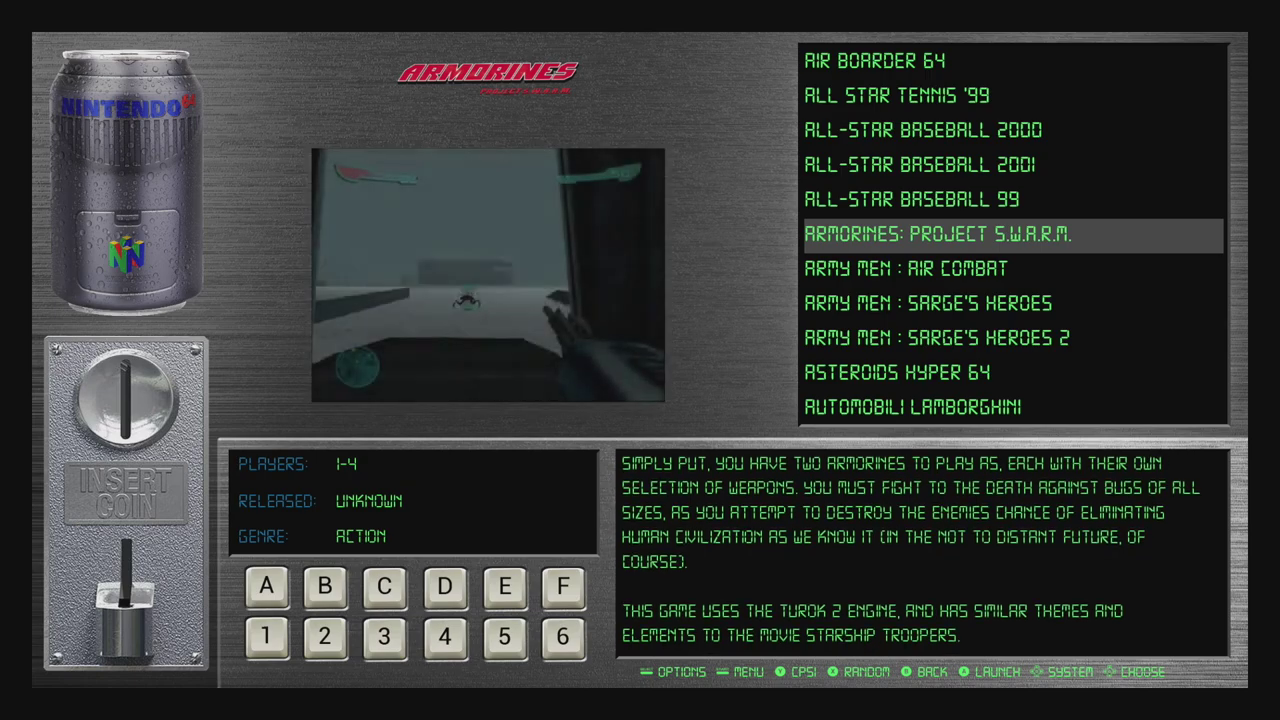
{"action": "key", "text": "Down"}
{"action": "key", "text": "Down"}
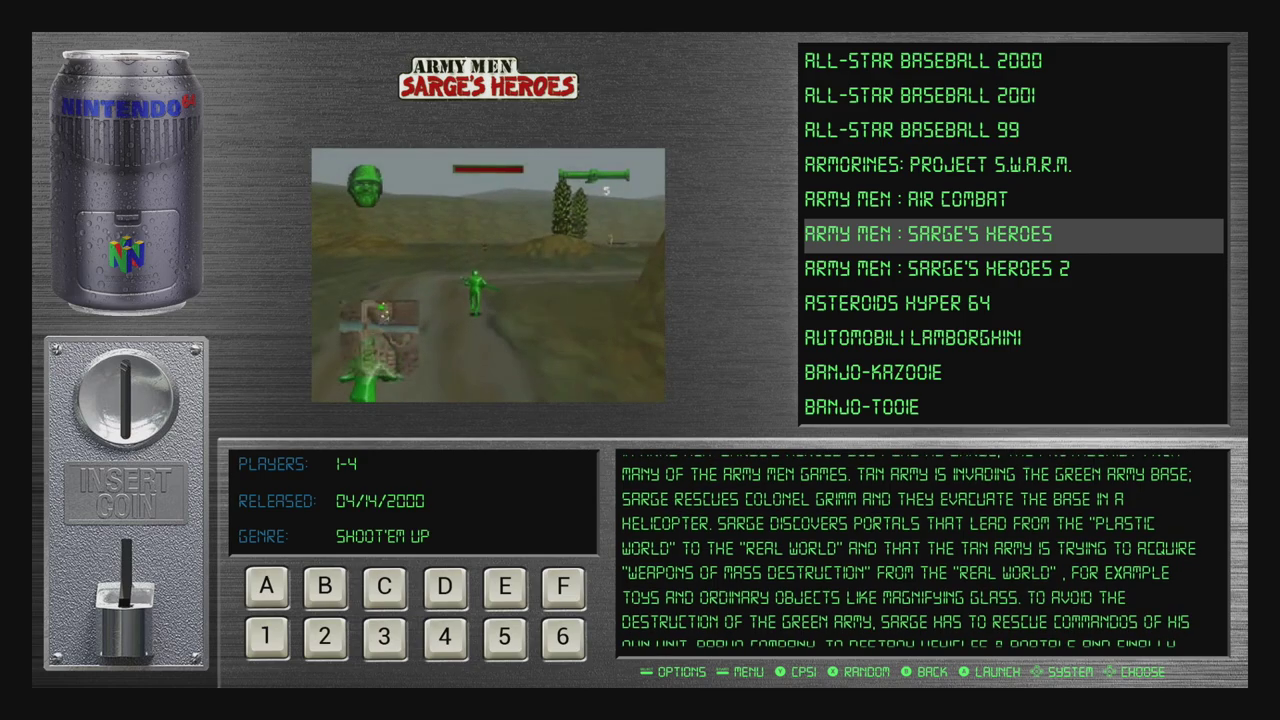
{"action": "key", "text": "Down"}
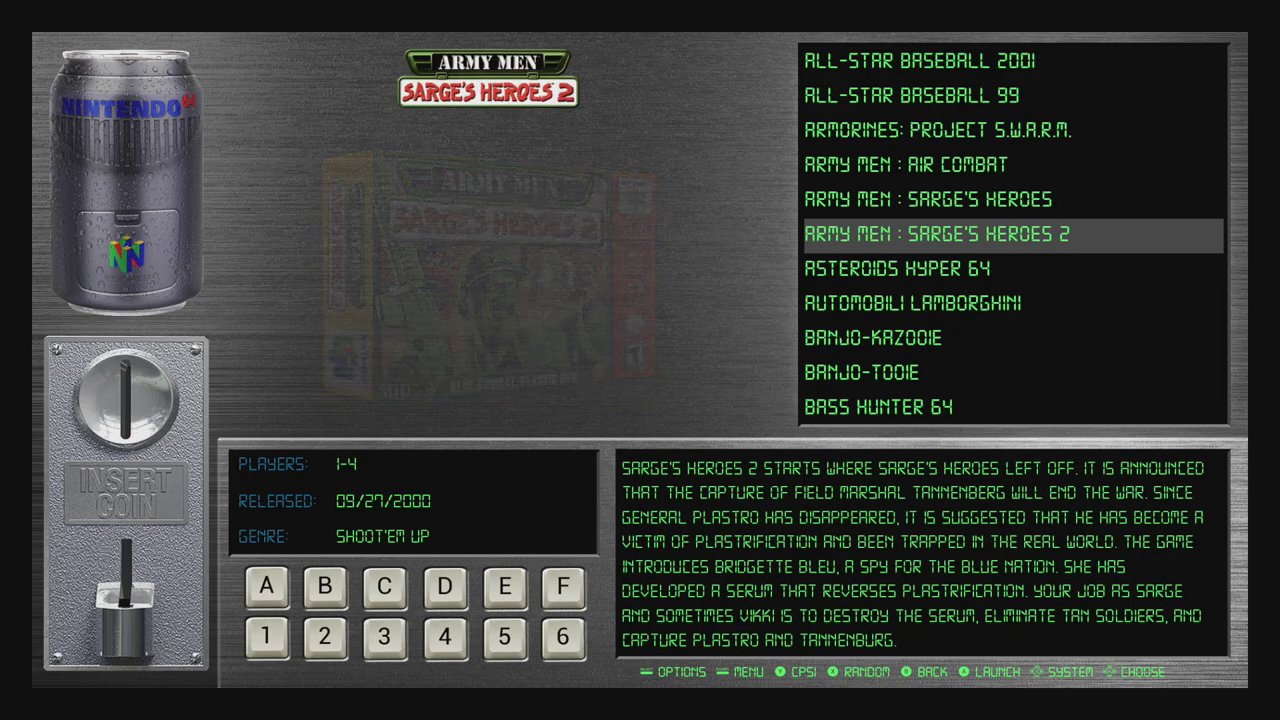
{"action": "key", "text": "Escape"}
{"action": "key", "text": "Right"}
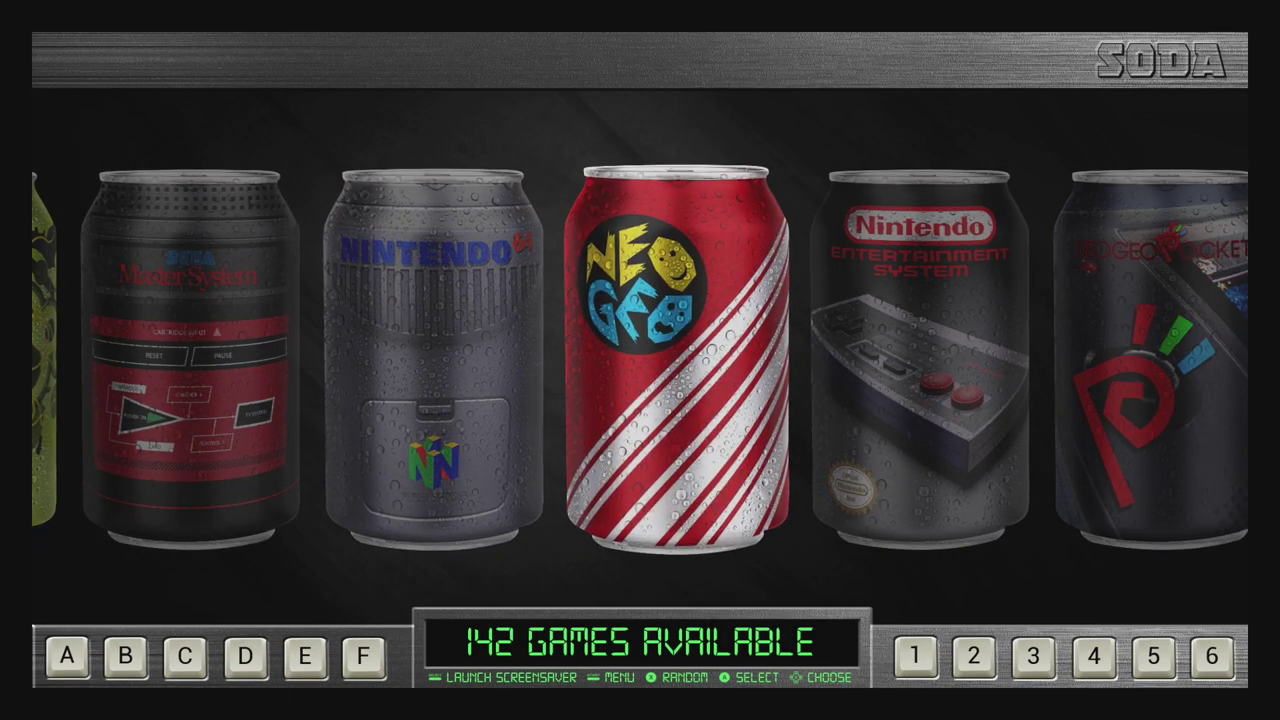